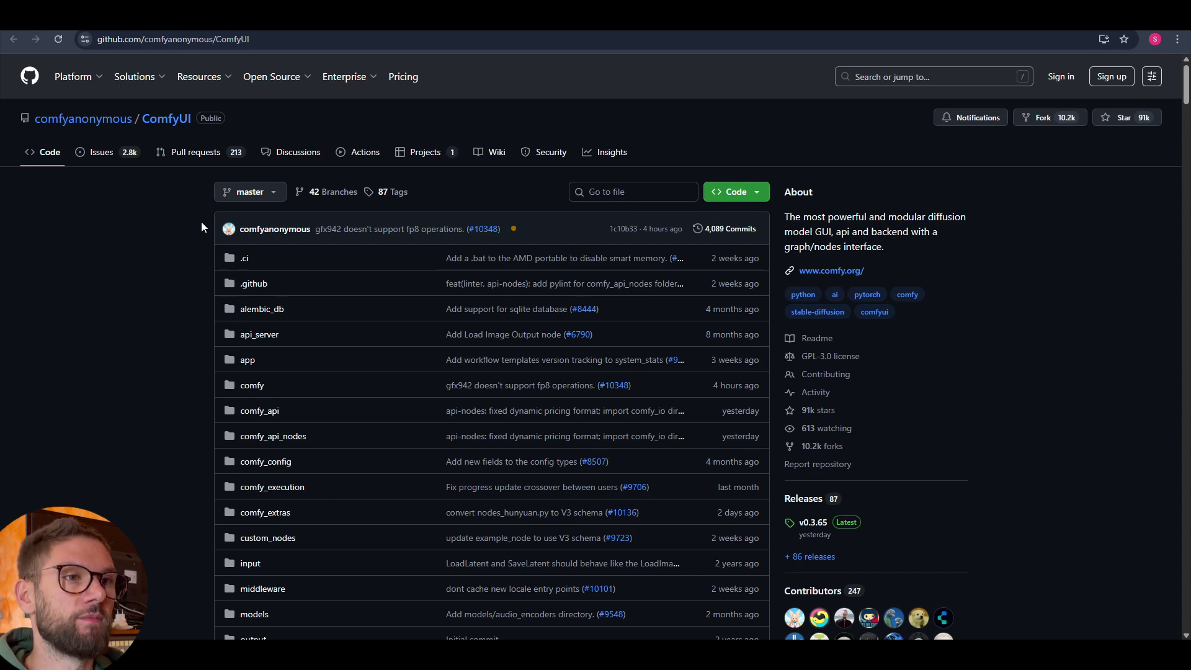
Look through the ComfyUI repository's file list and README, from the overview down to the Installing section
scroll(201, 223, down, 10)
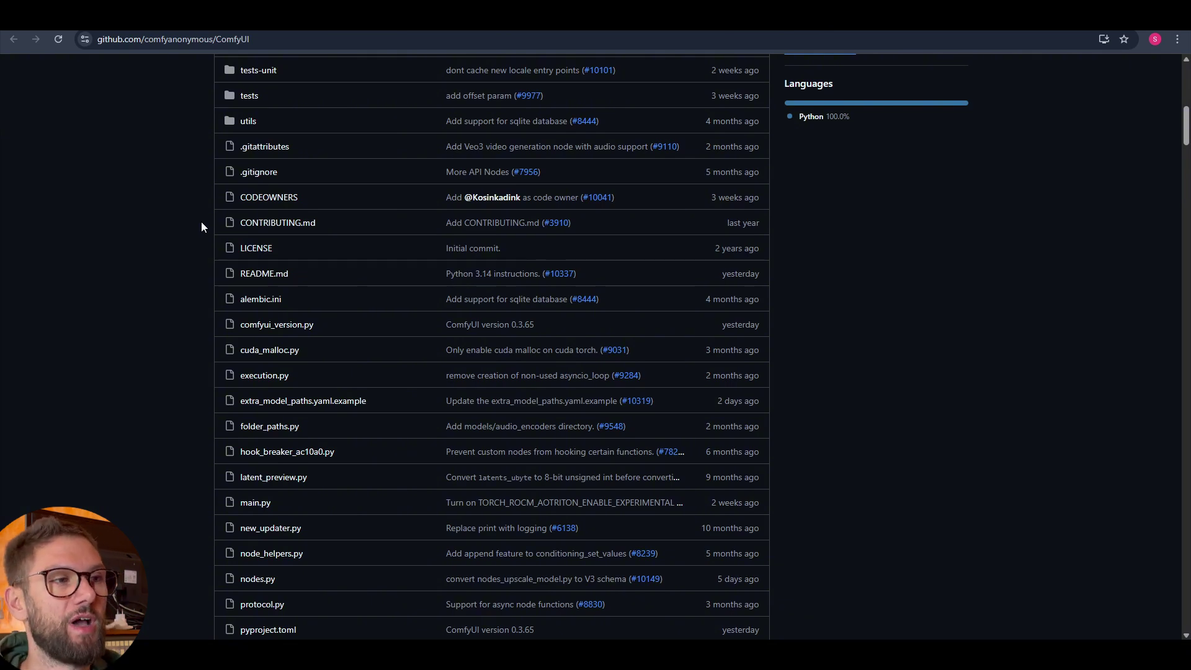
scroll(201, 223, up, 10)
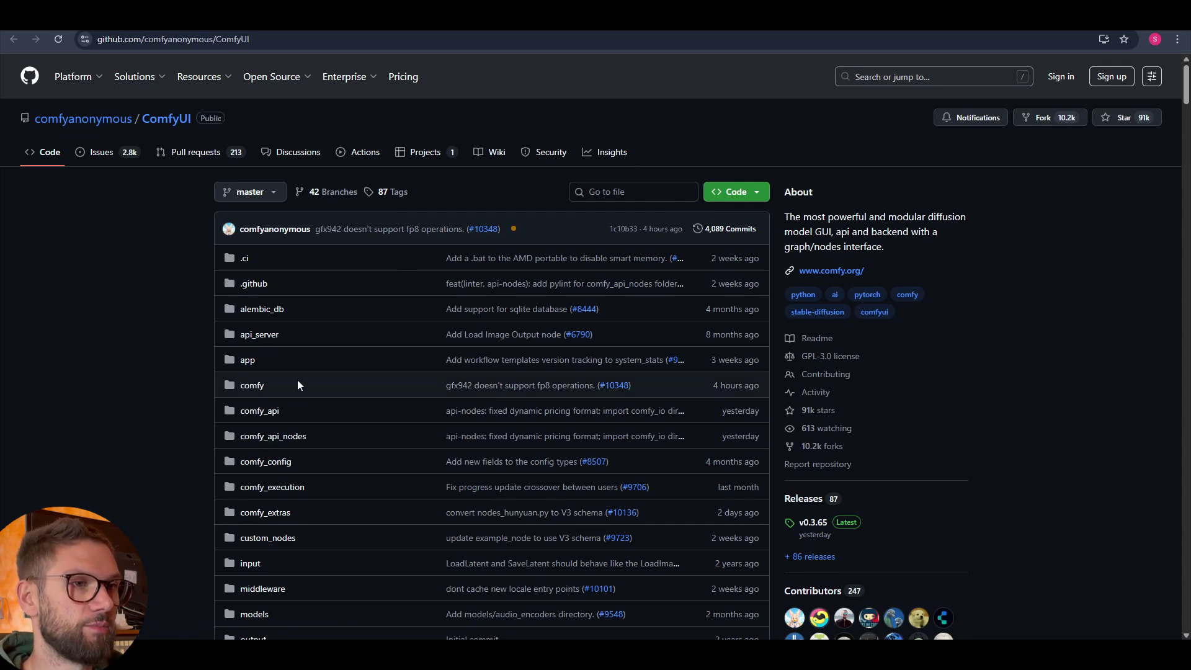
scroll(185, 300, down, 7)
scroll(182, 299, down, 19)
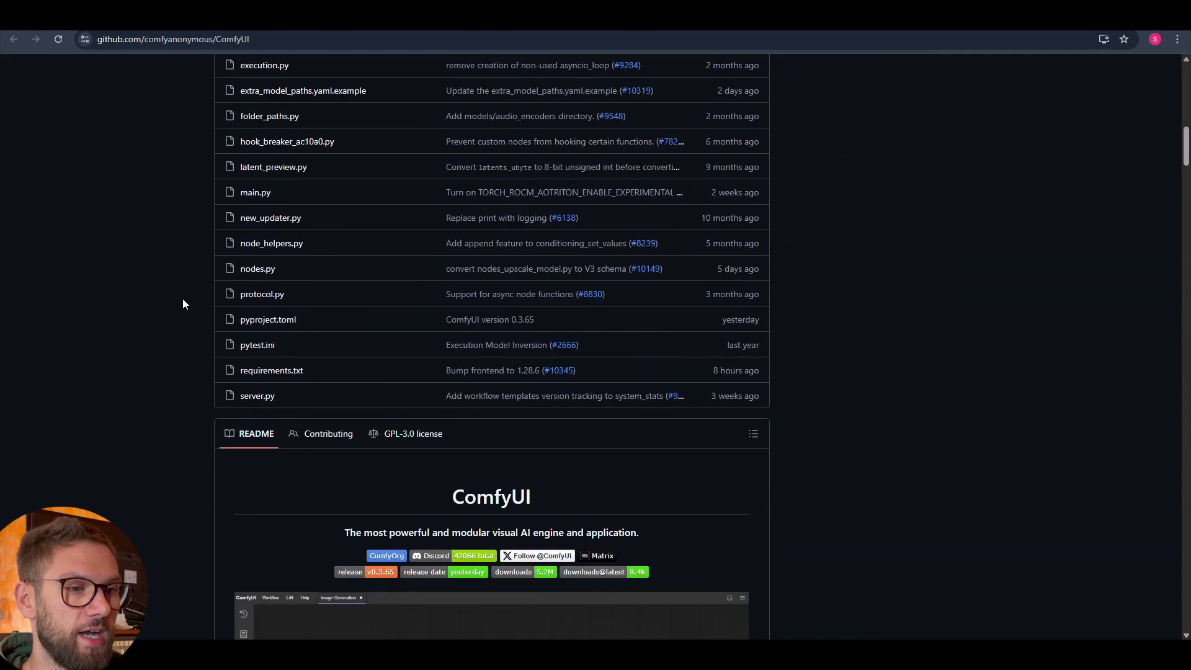
scroll(182, 299, up, 2)
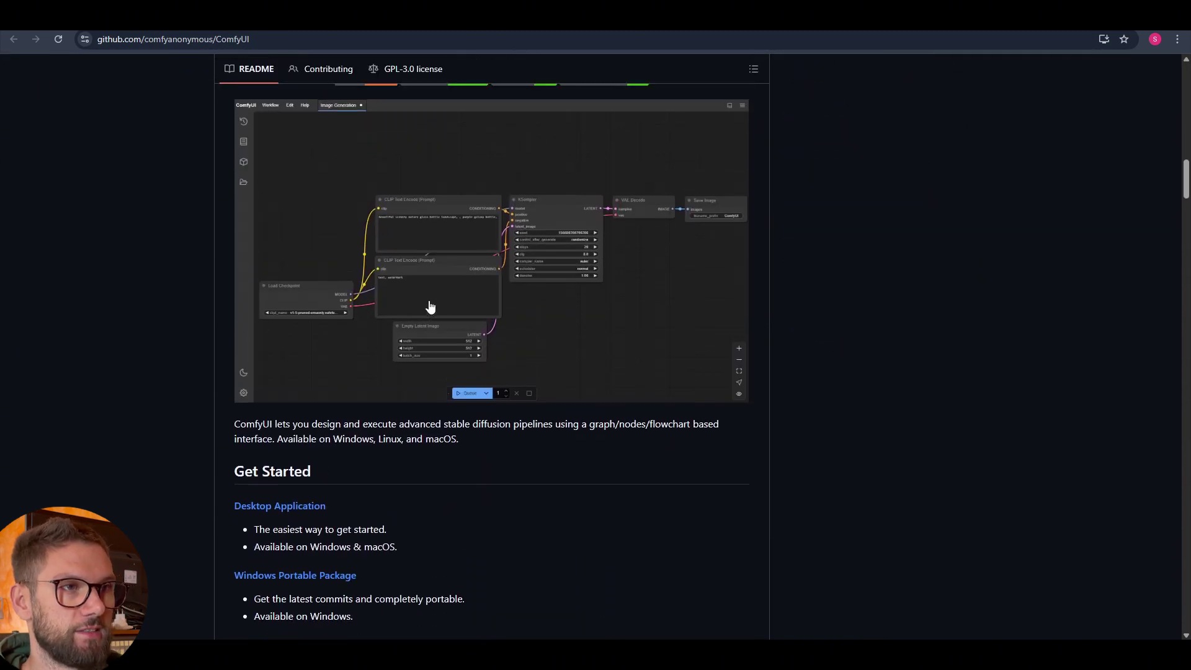
scroll(457, 353, up, 3)
scroll(258, 412, down, 4)
scroll(204, 341, down, 20)
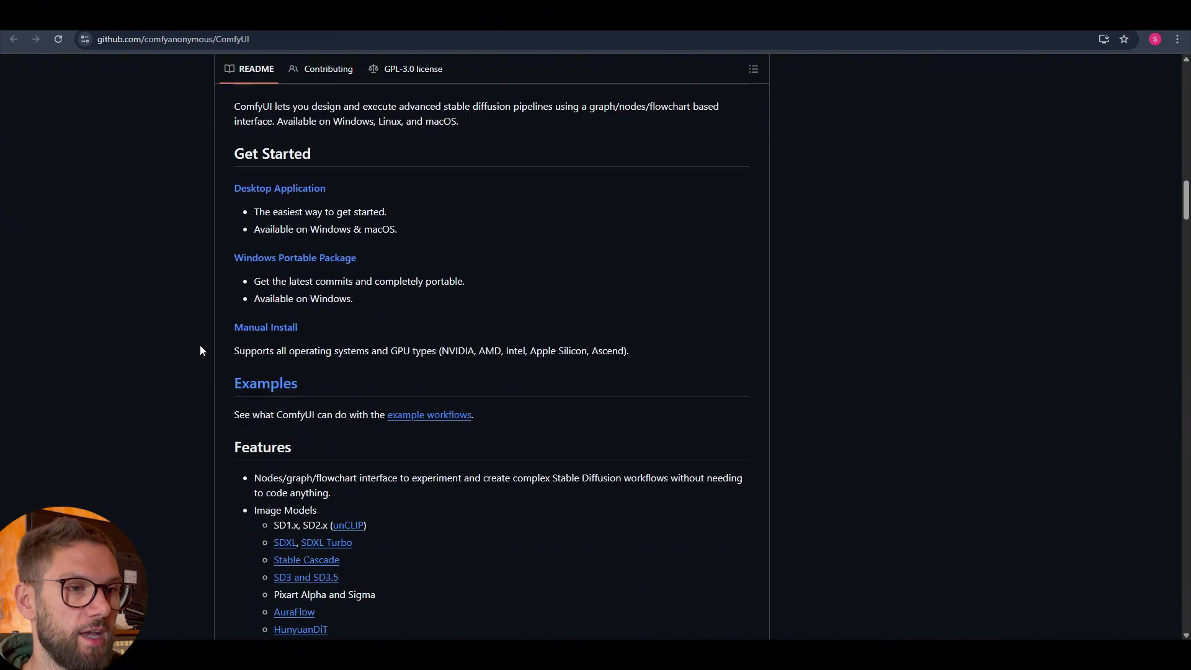
scroll(199, 328, down, 18)
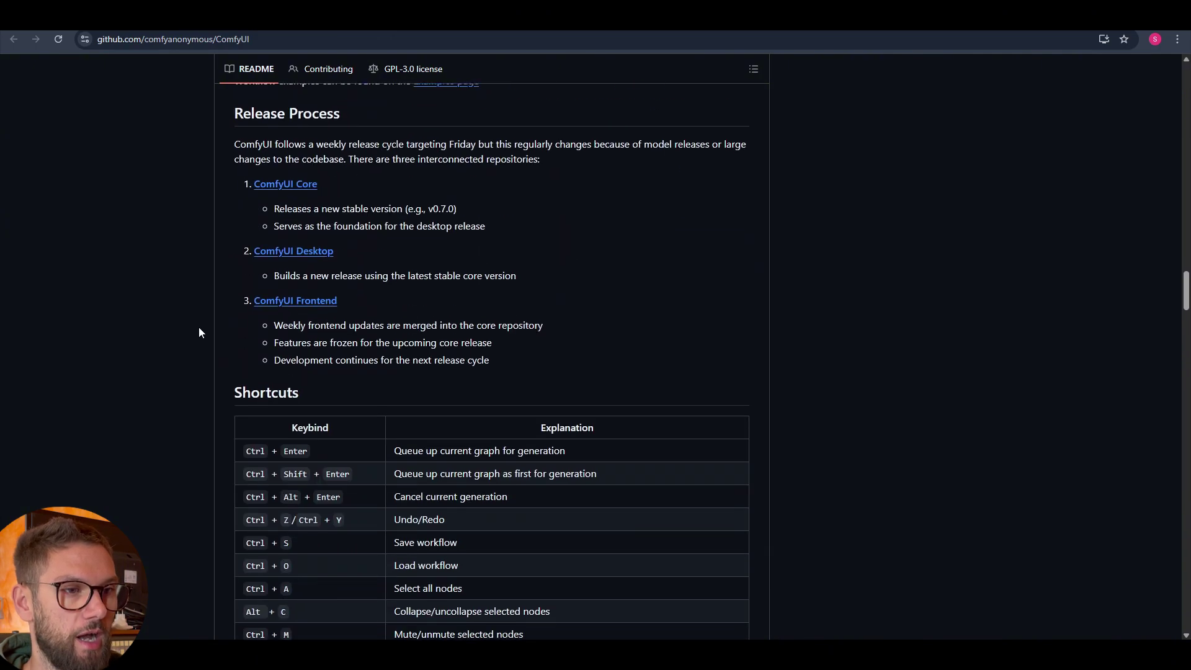
scroll(199, 332, down, 5)
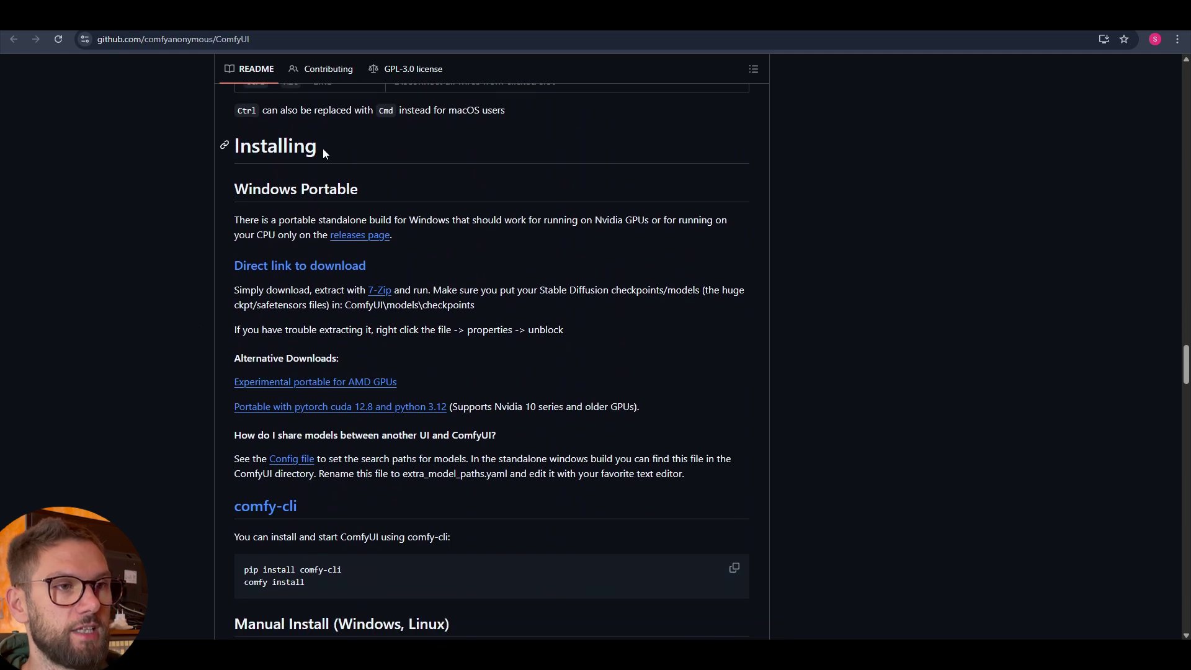
Review the Windows Portable, comfy-cli and manual installation options in the README's Installing section
drag(322, 147, 236, 147)
click(196, 206)
scroll(196, 212, down, 1)
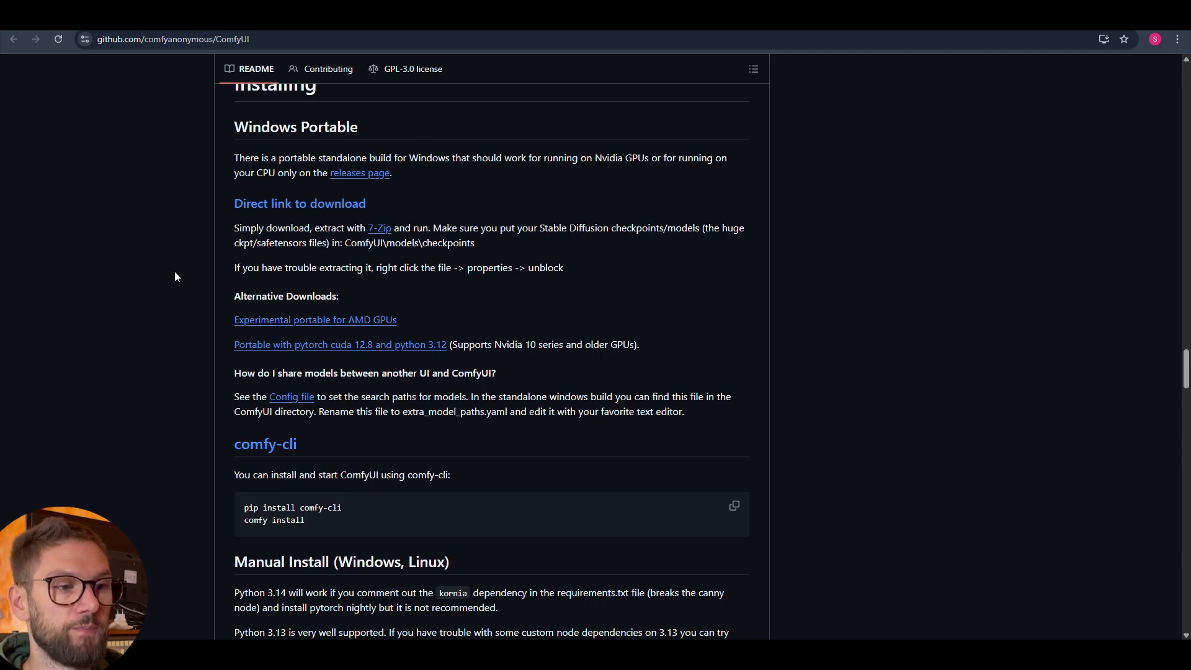
scroll(190, 262, down, 2)
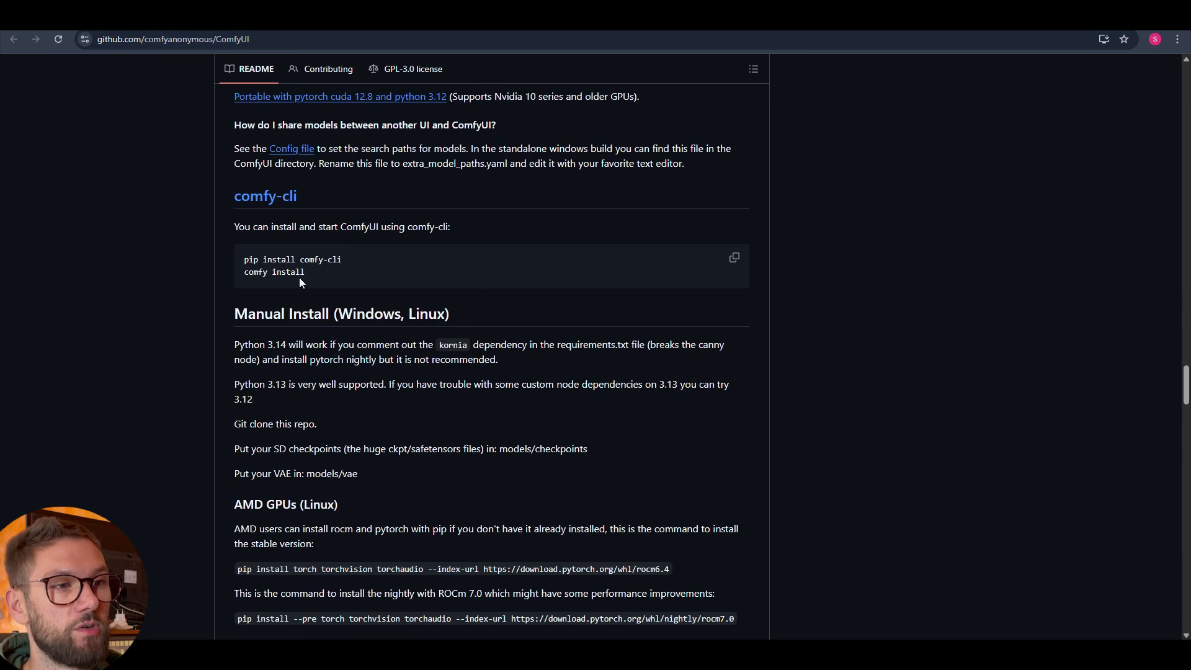
scroll(474, 314, down, 7)
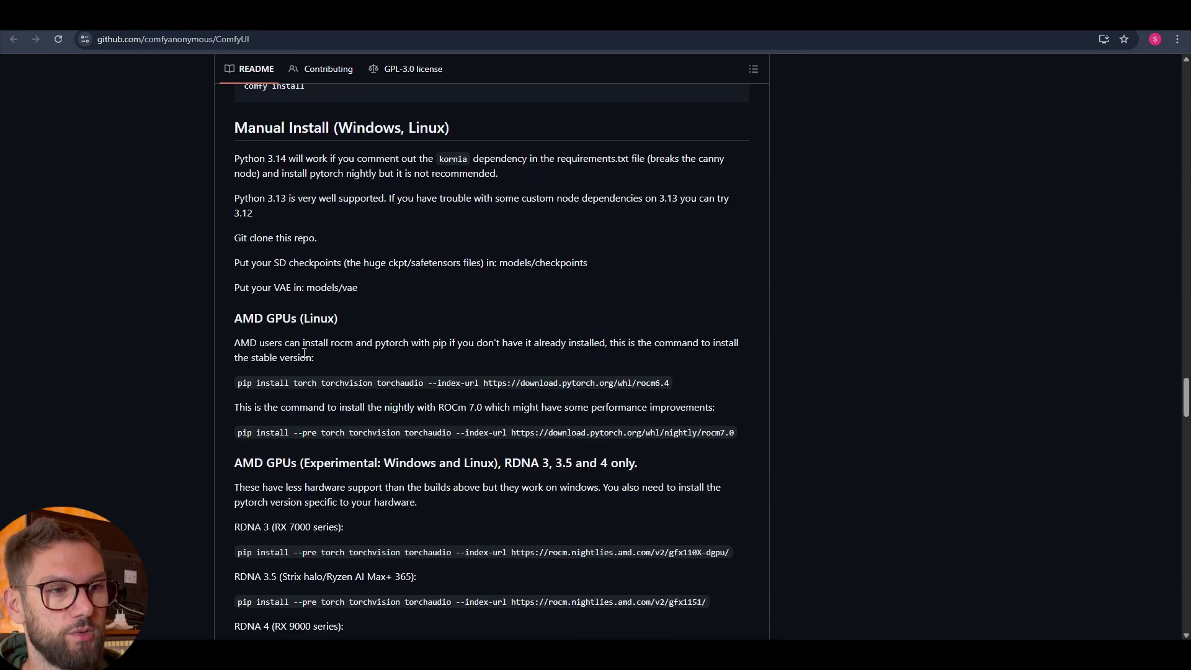
scroll(204, 345, up, 12)
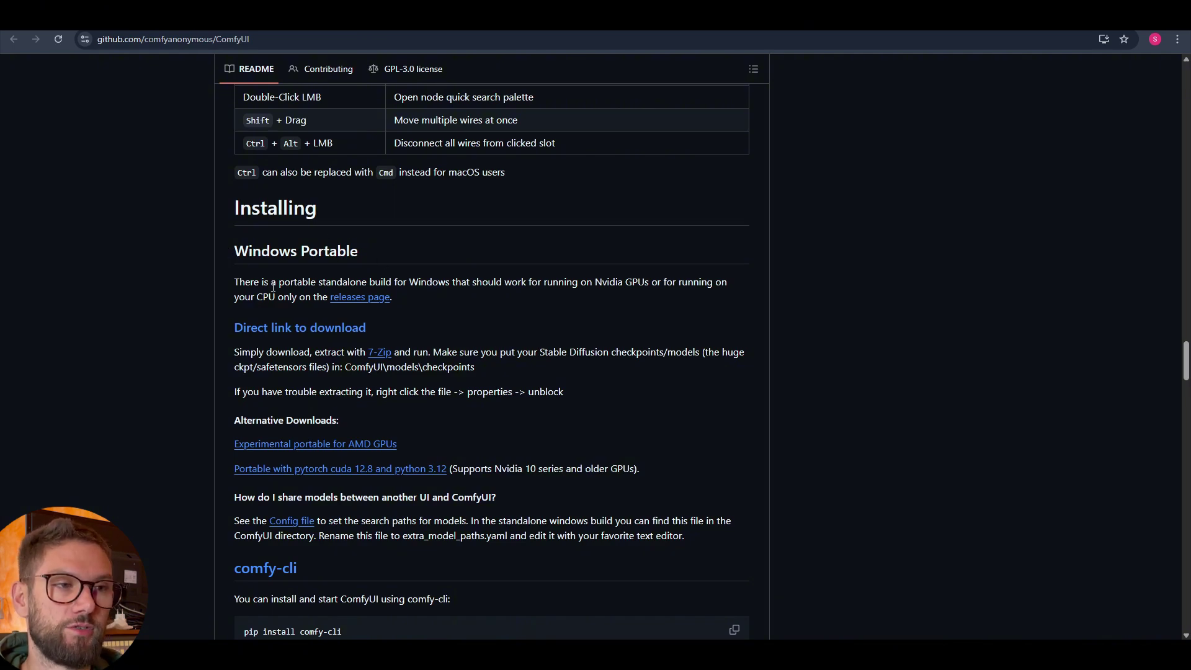
scroll(185, 265, down, 1)
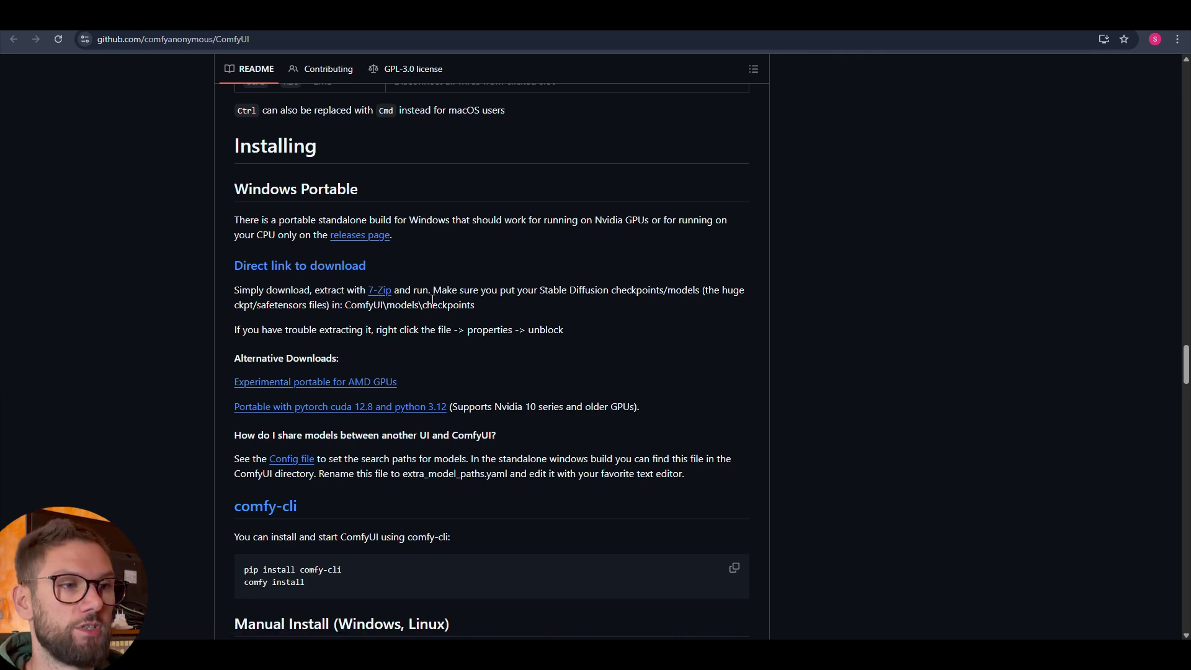
Download the Windows portable build from the README's direct download link and check the download's progress
click(301, 270)
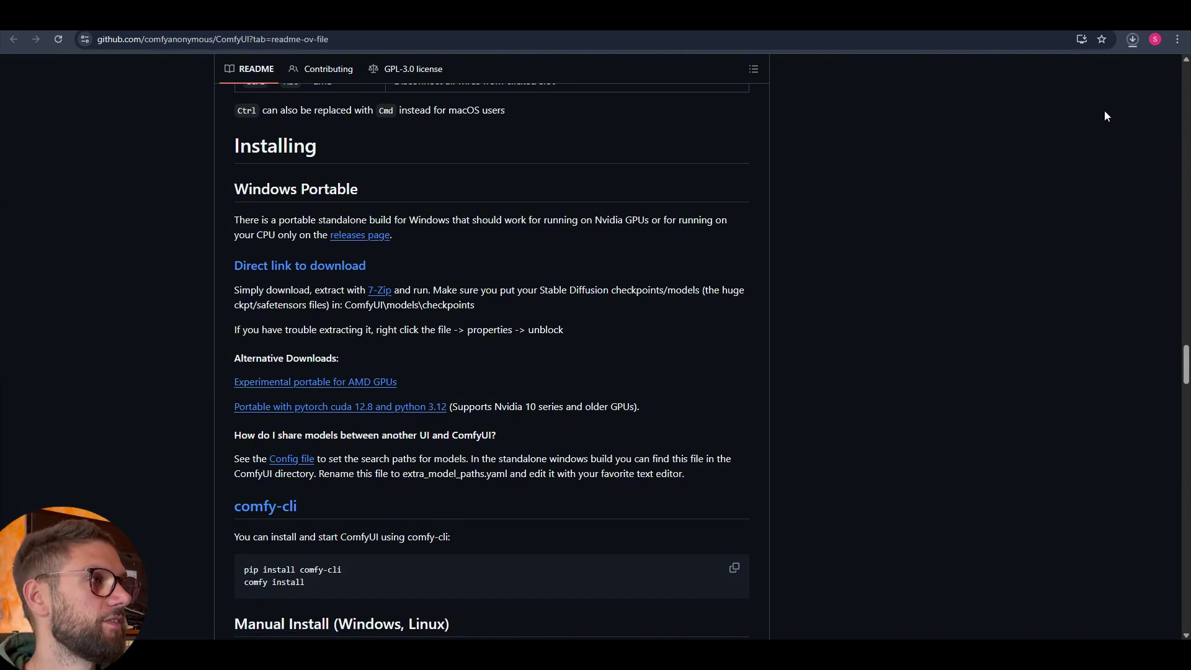
click(1132, 41)
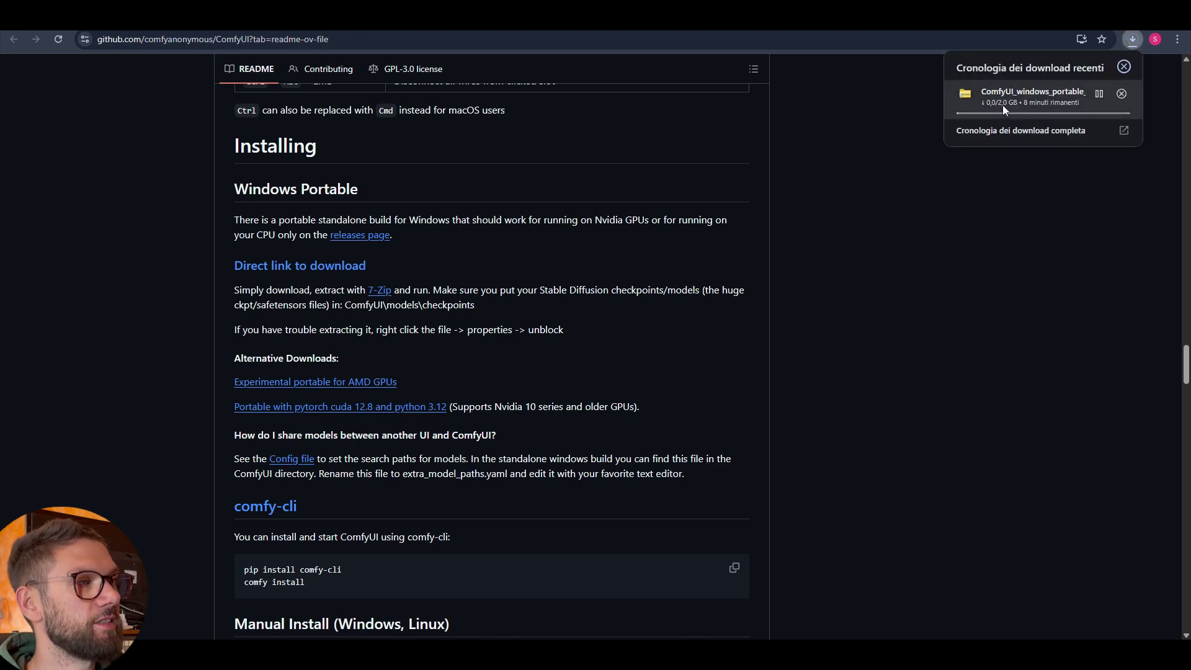
click(940, 121)
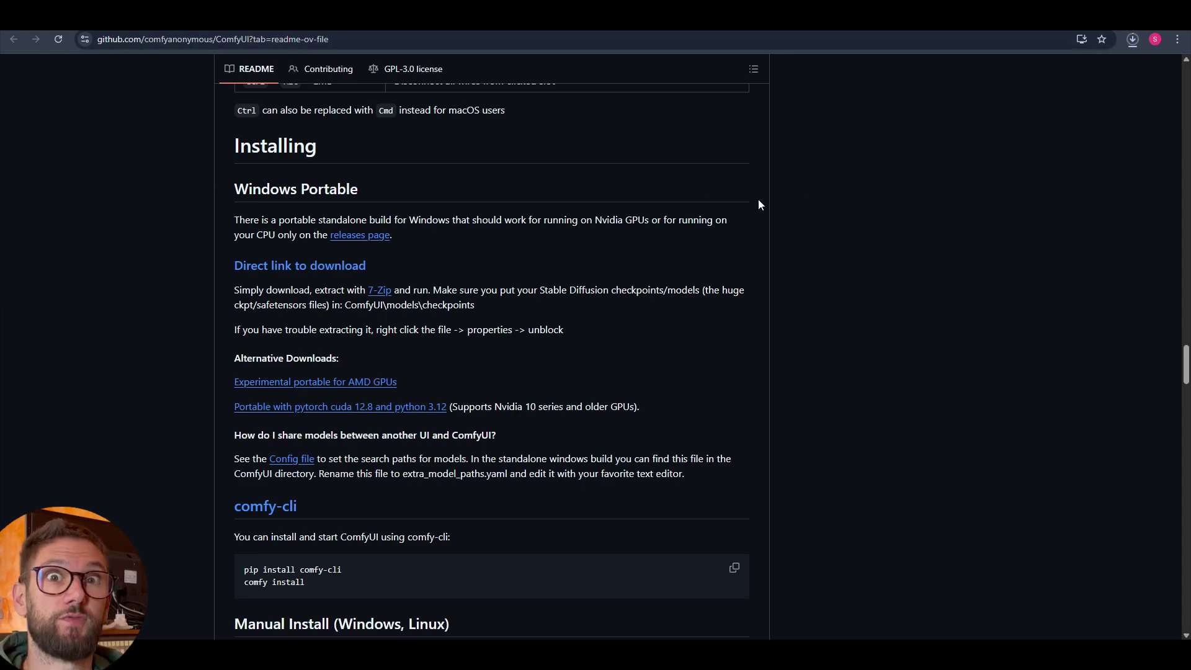
Locate the downloaded ComfyUI_windows_portable_nvidia archive in its folder and extract all of its files to the Desktop
click(1111, 40)
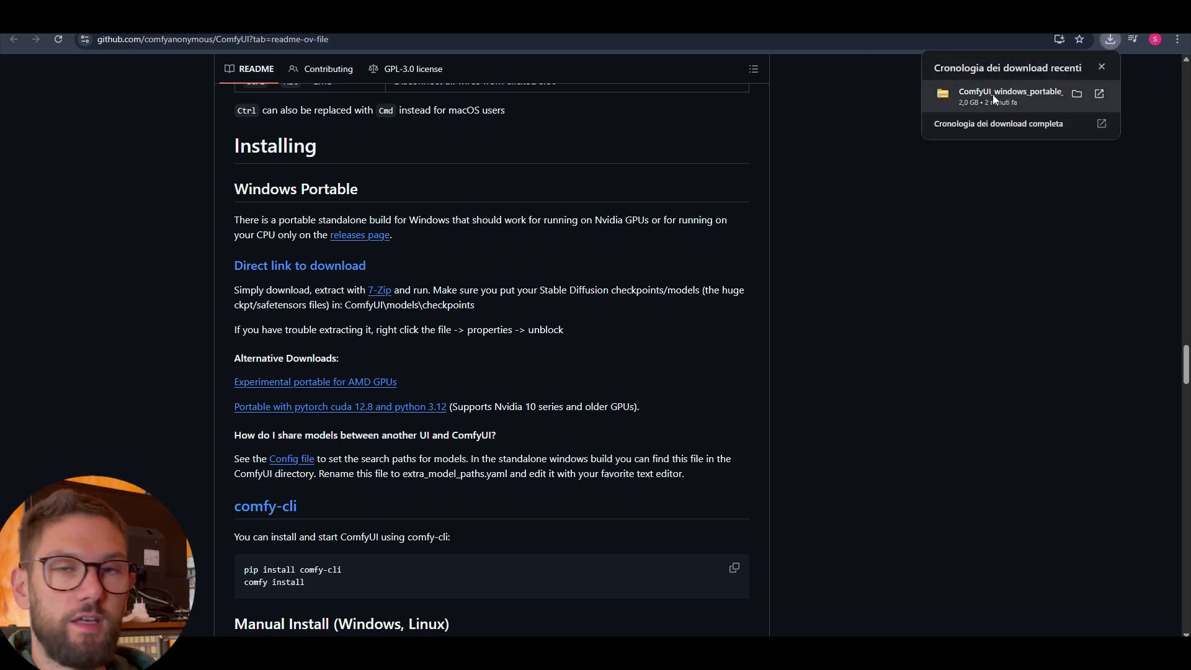
click(1077, 94)
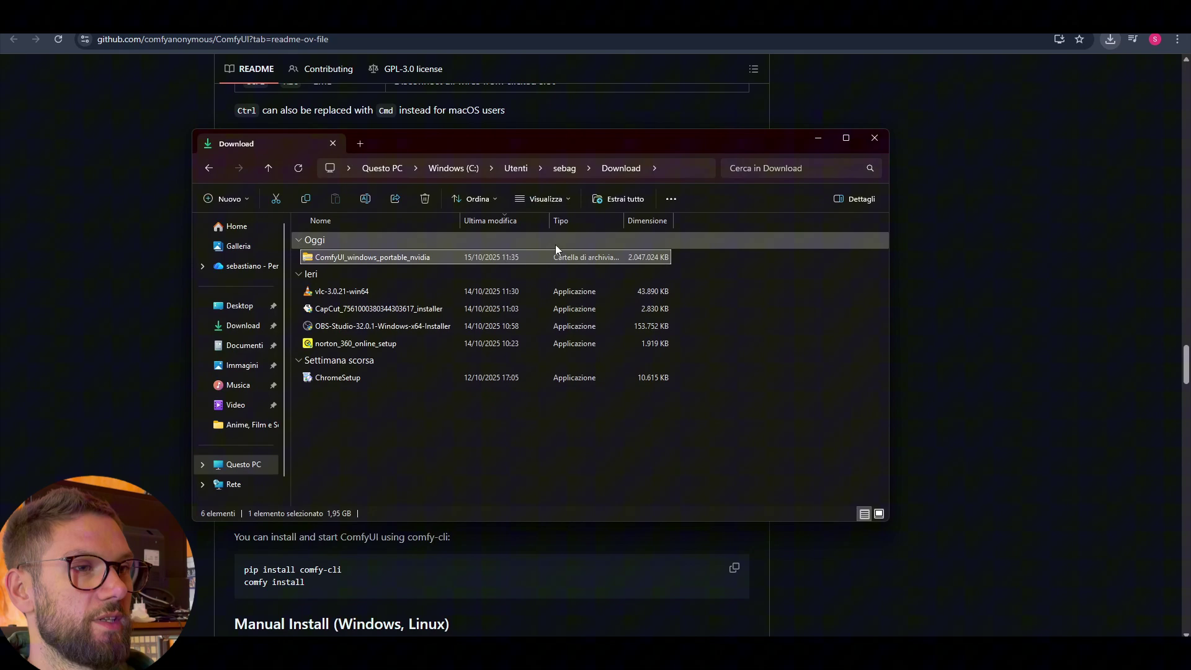
right_click(407, 259)
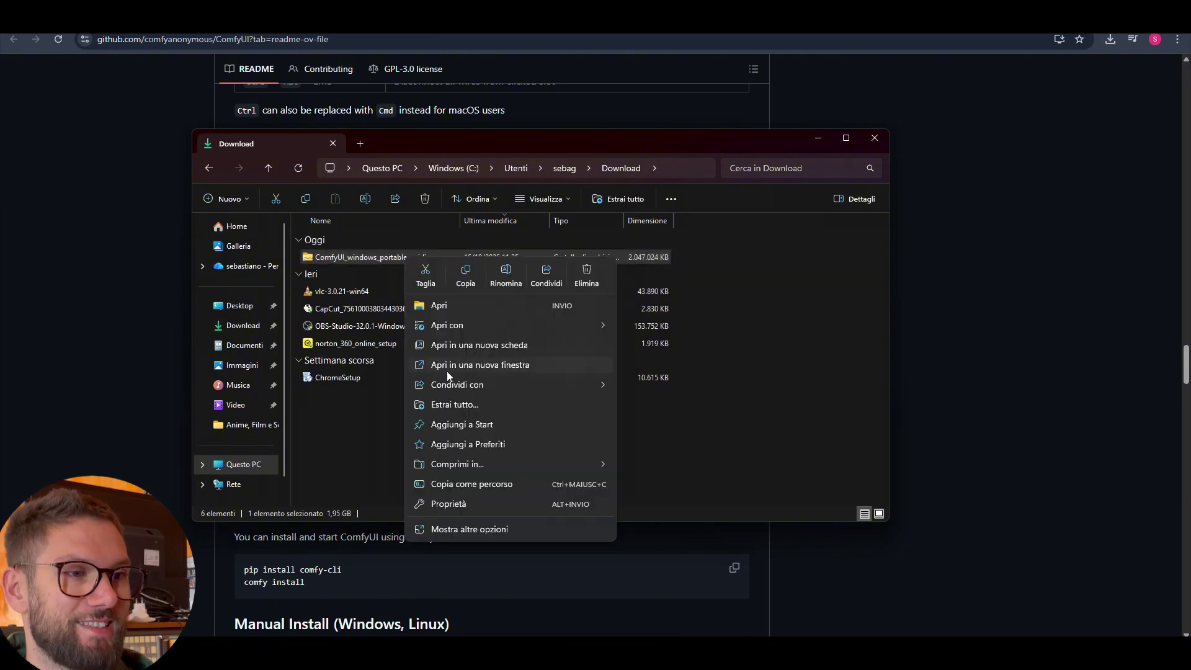
click(449, 404)
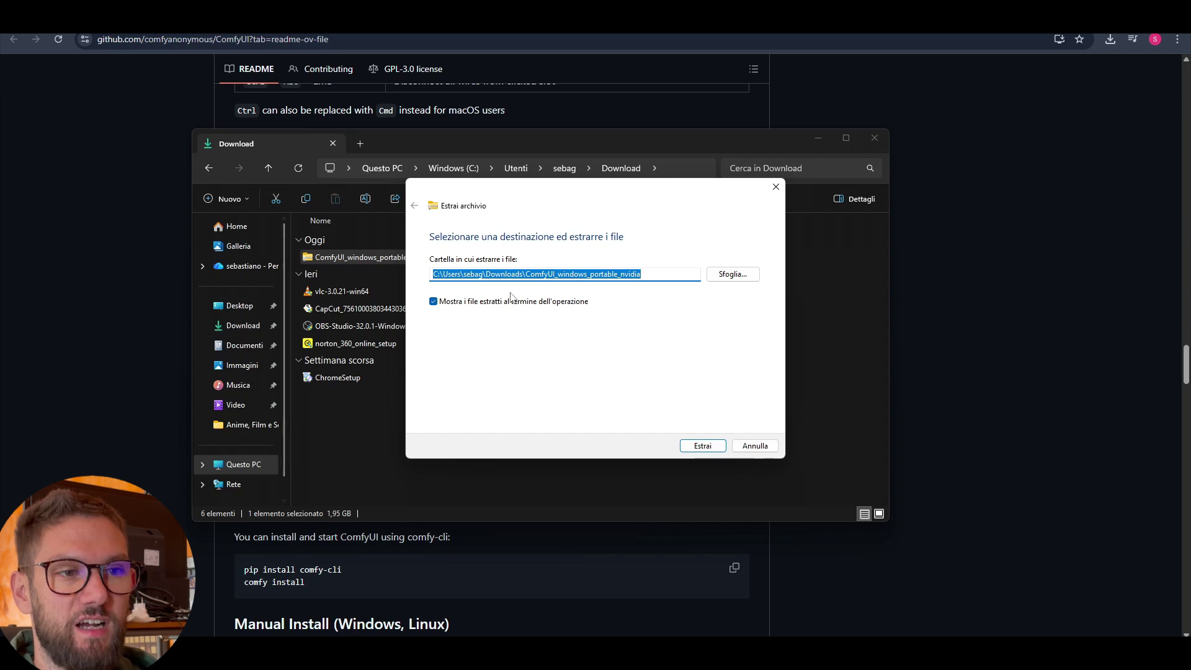
click(718, 280)
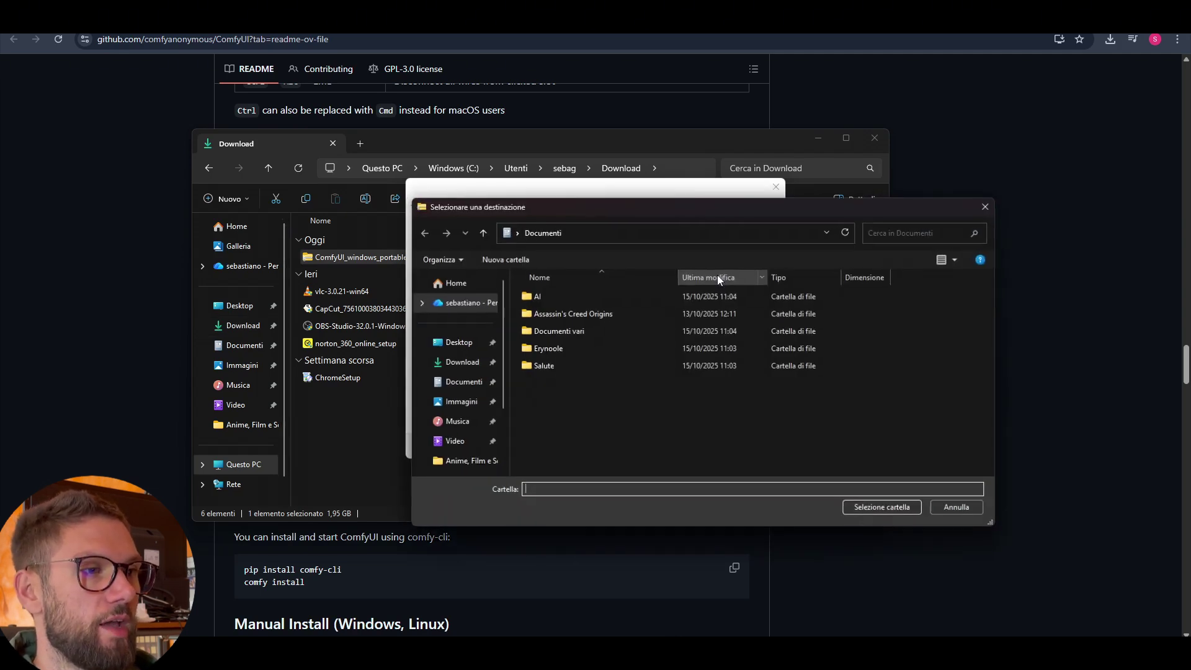
click(464, 344)
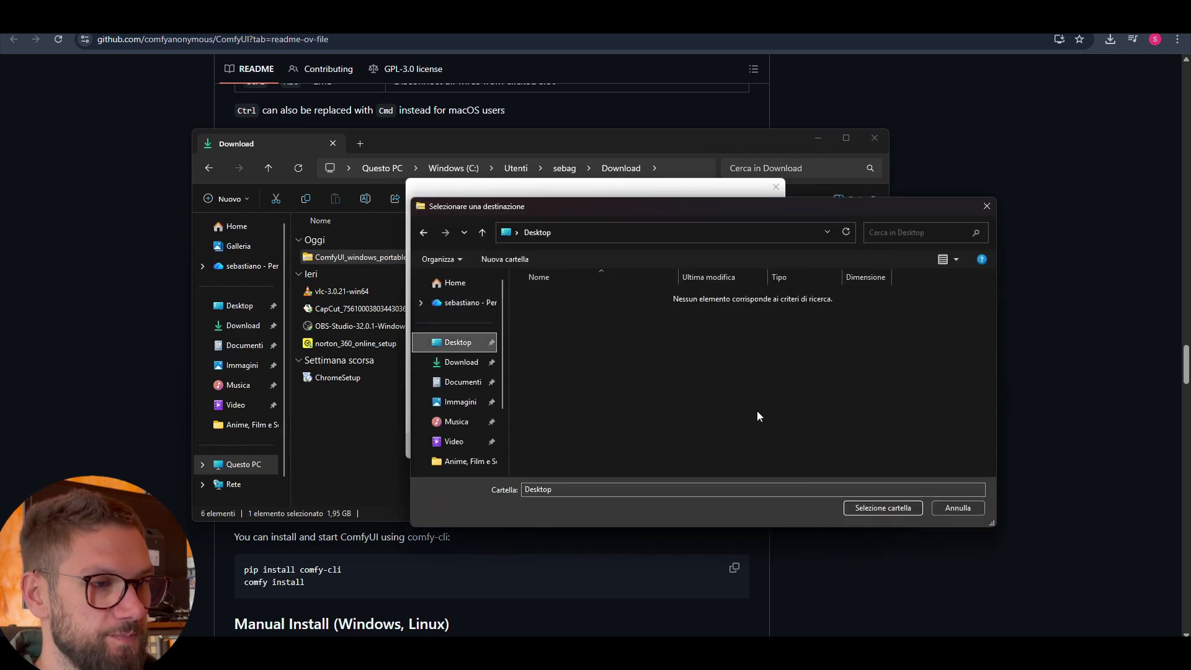
click(879, 508)
click(702, 447)
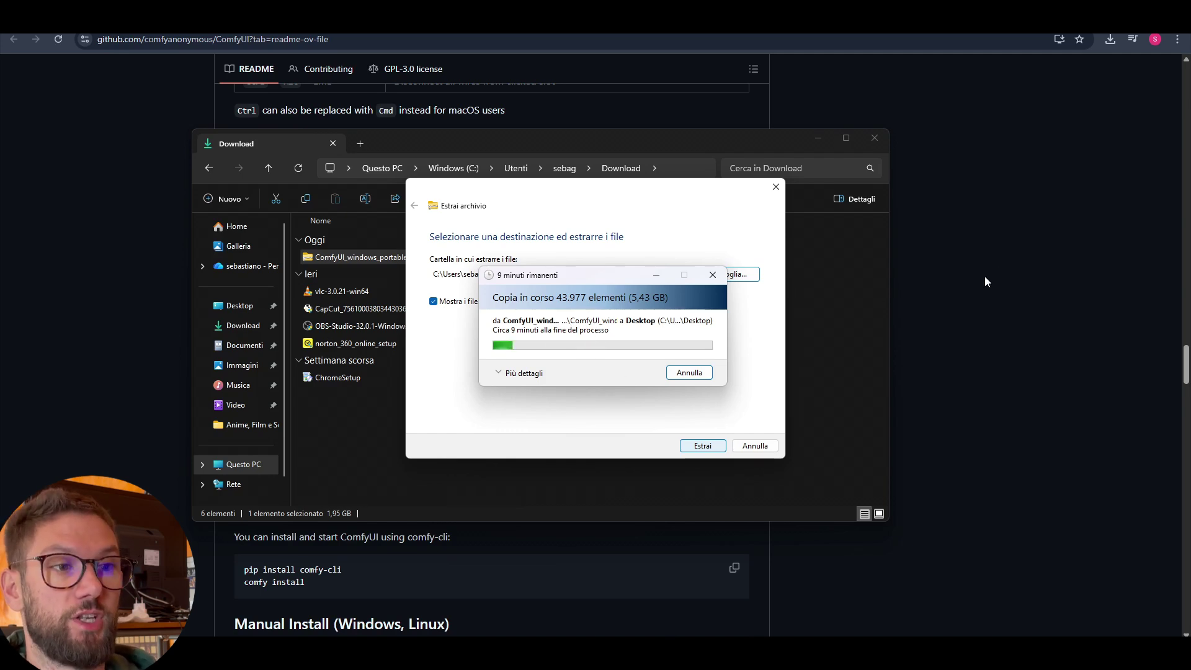
click(1004, 267)
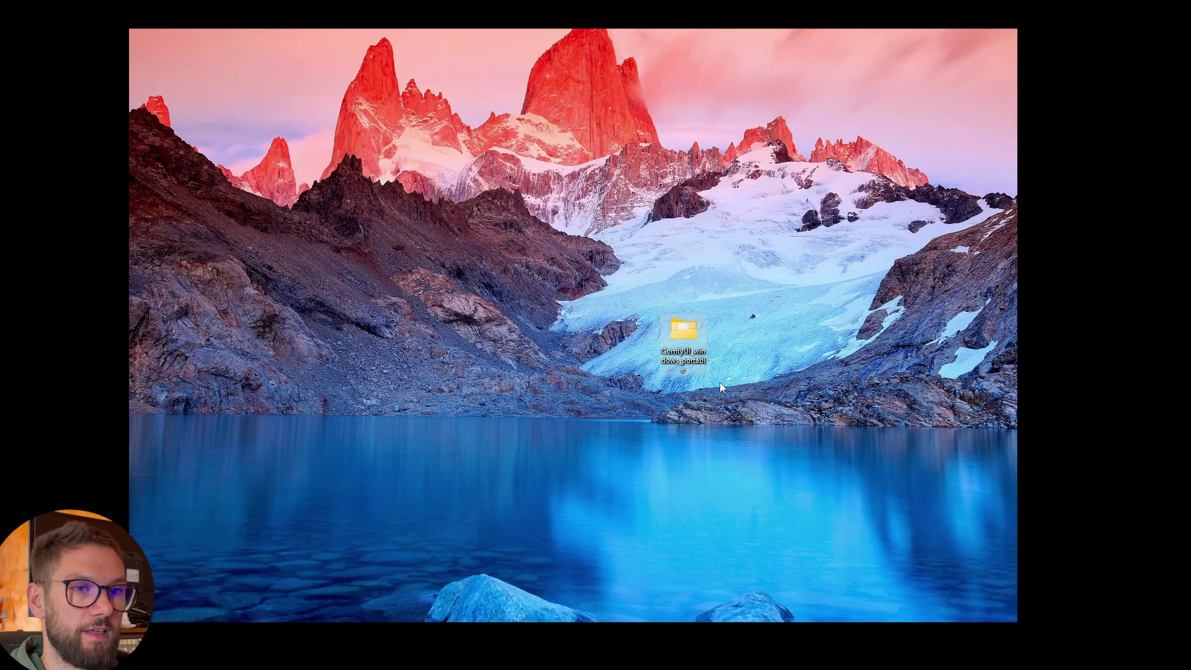
Open the extracted ComfyUI_windows_portable folder and run the run_nvidia_gpu batch file, allowing it past the security warning
double_click(691, 333)
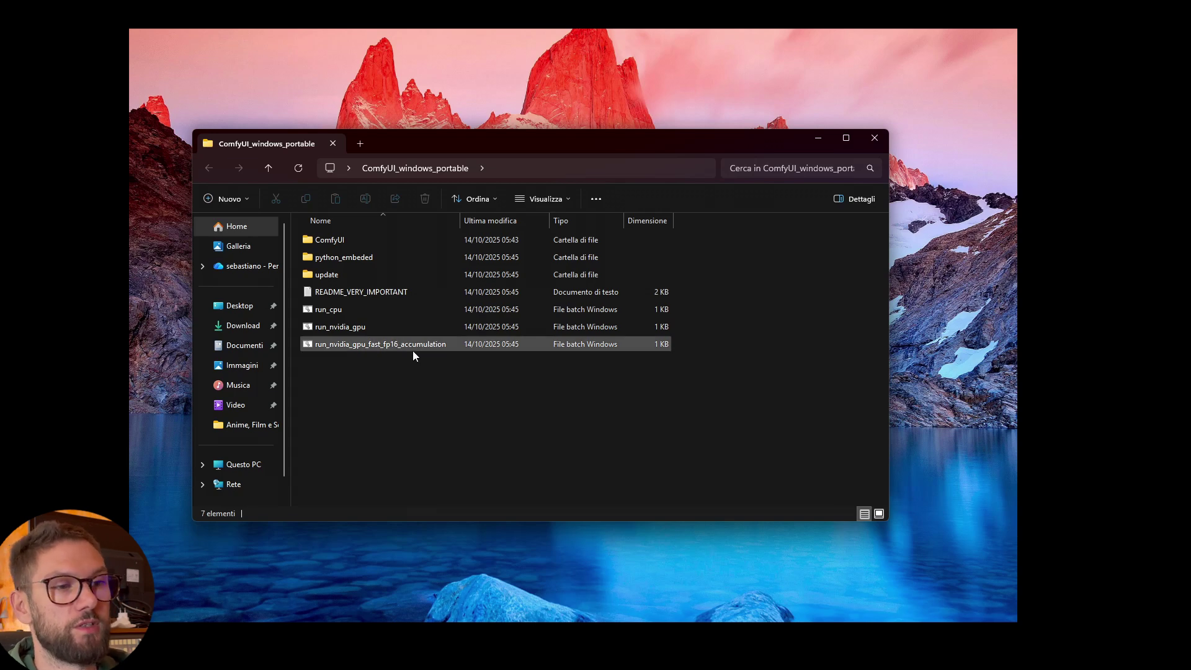
double_click(386, 330)
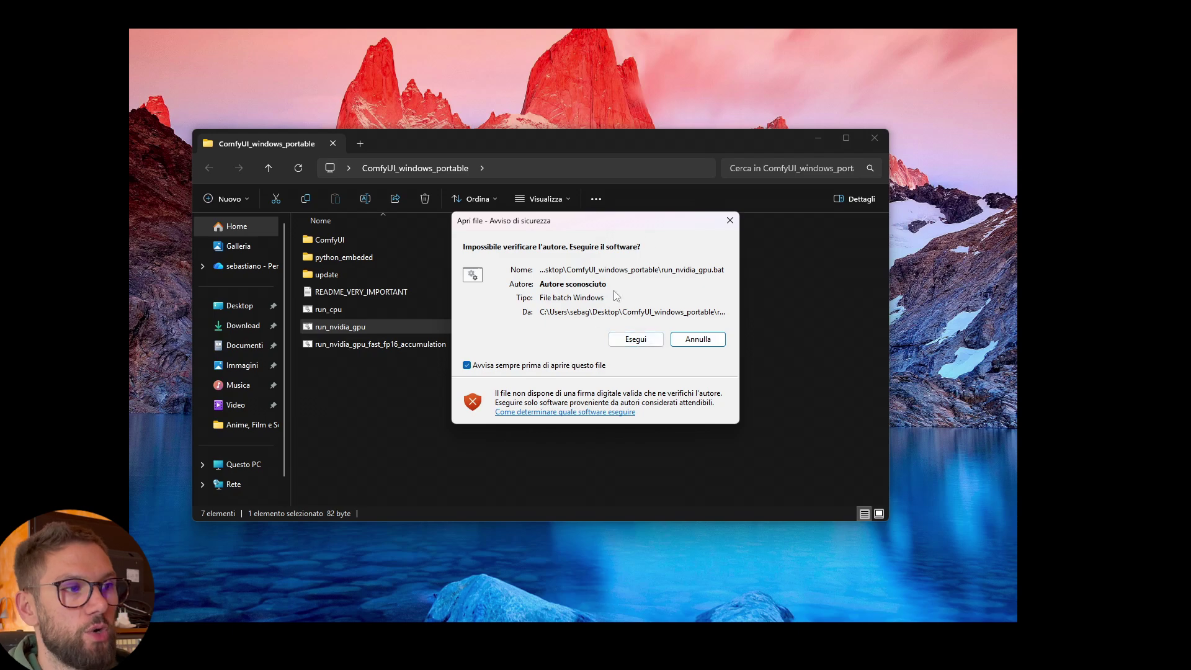
click(620, 340)
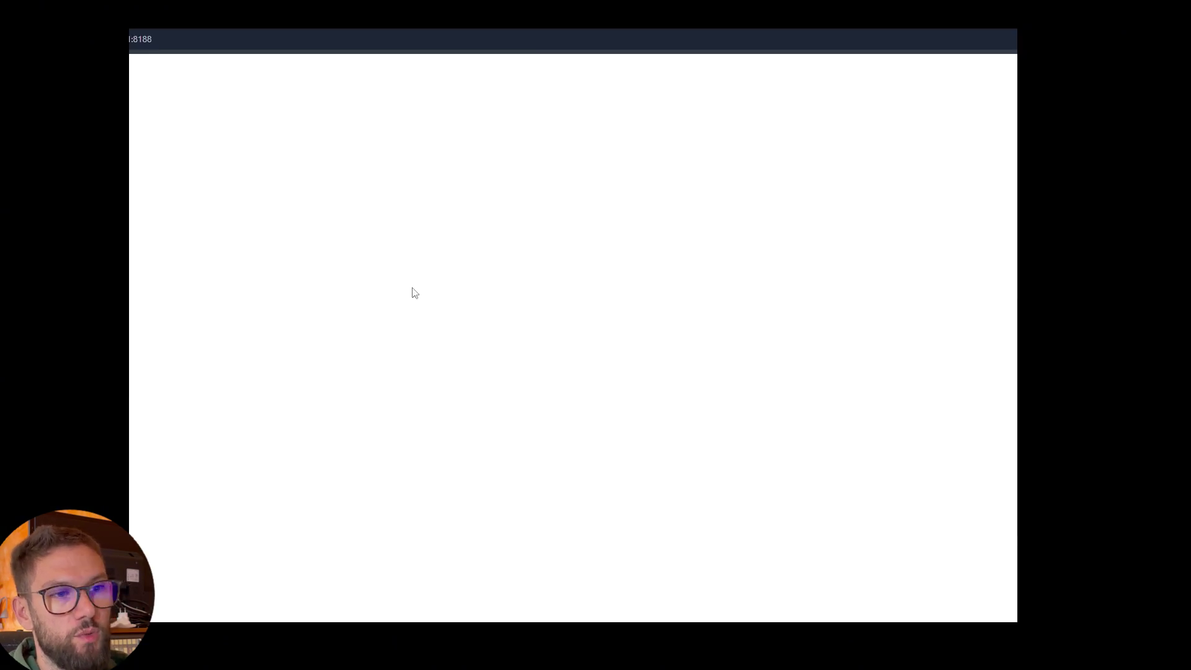
Browse the ComfyUI template gallery, looking through all templates and the Qwen and Flux workflows in the Image category
scroll(673, 338, down, 1)
scroll(675, 337, down, 1)
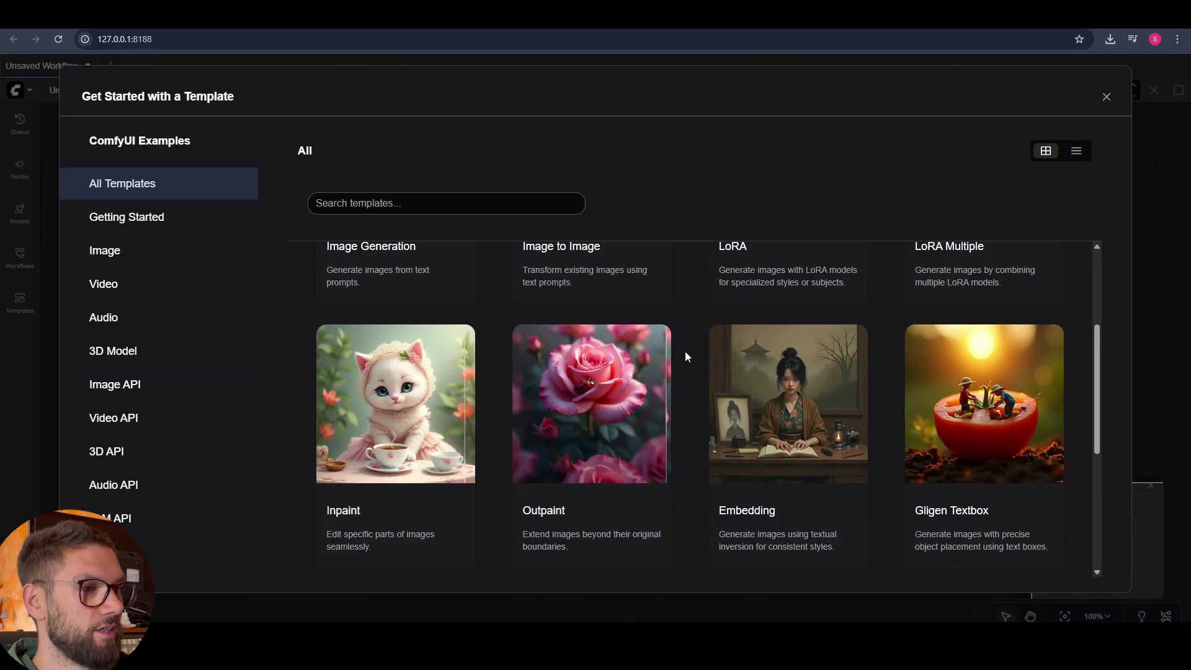
scroll(685, 352, up, 2)
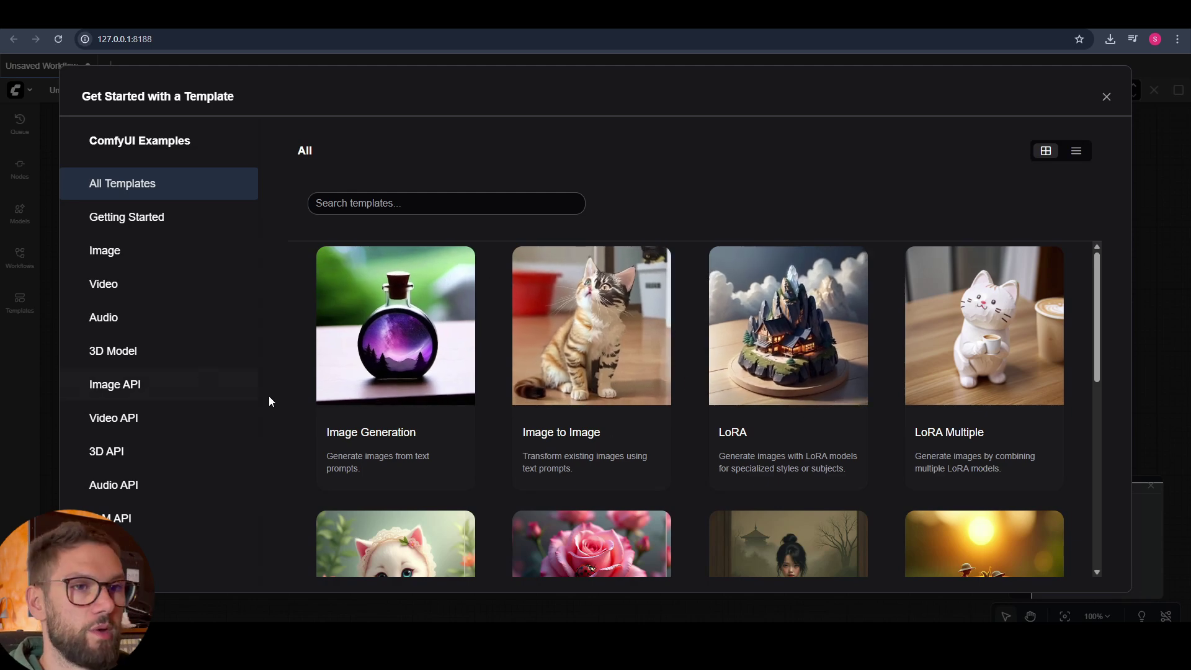
click(142, 249)
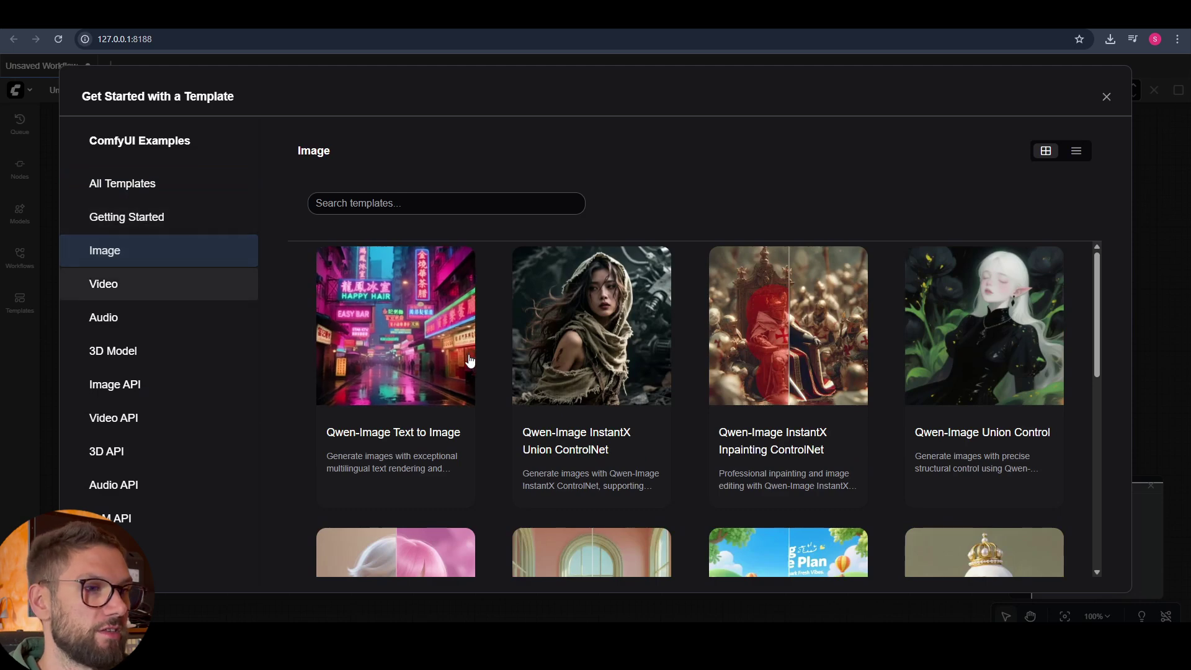
scroll(860, 335, down, 2)
scroll(713, 403, down, 2)
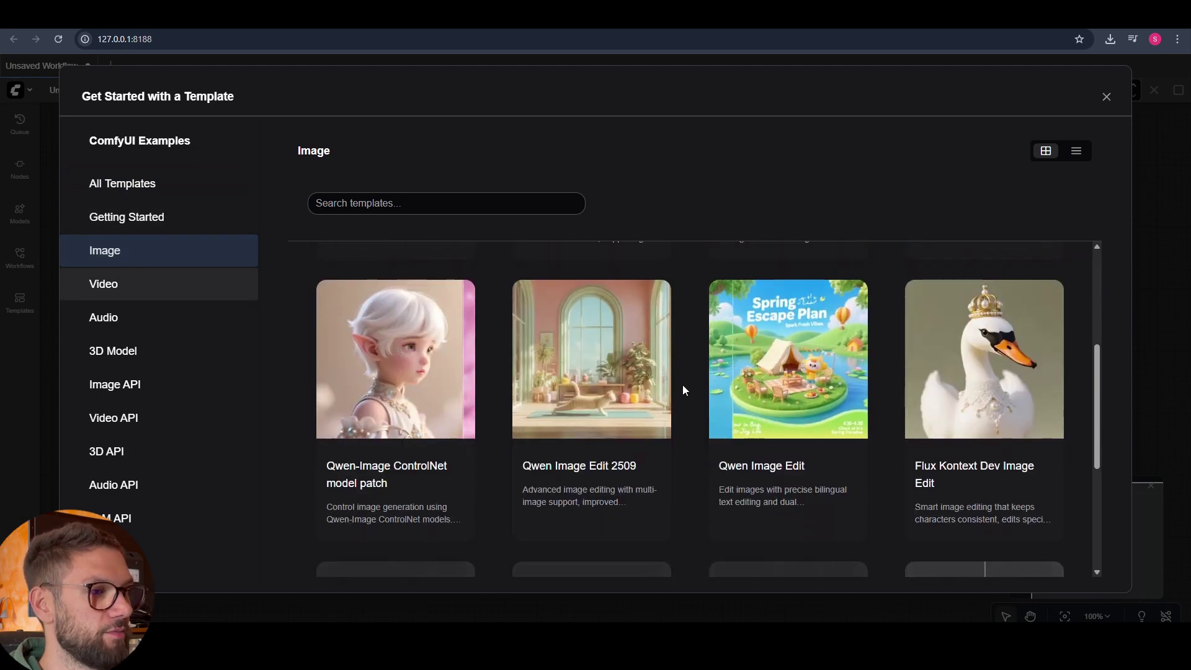
scroll(686, 342, up, 4)
scroll(505, 358, down, 4)
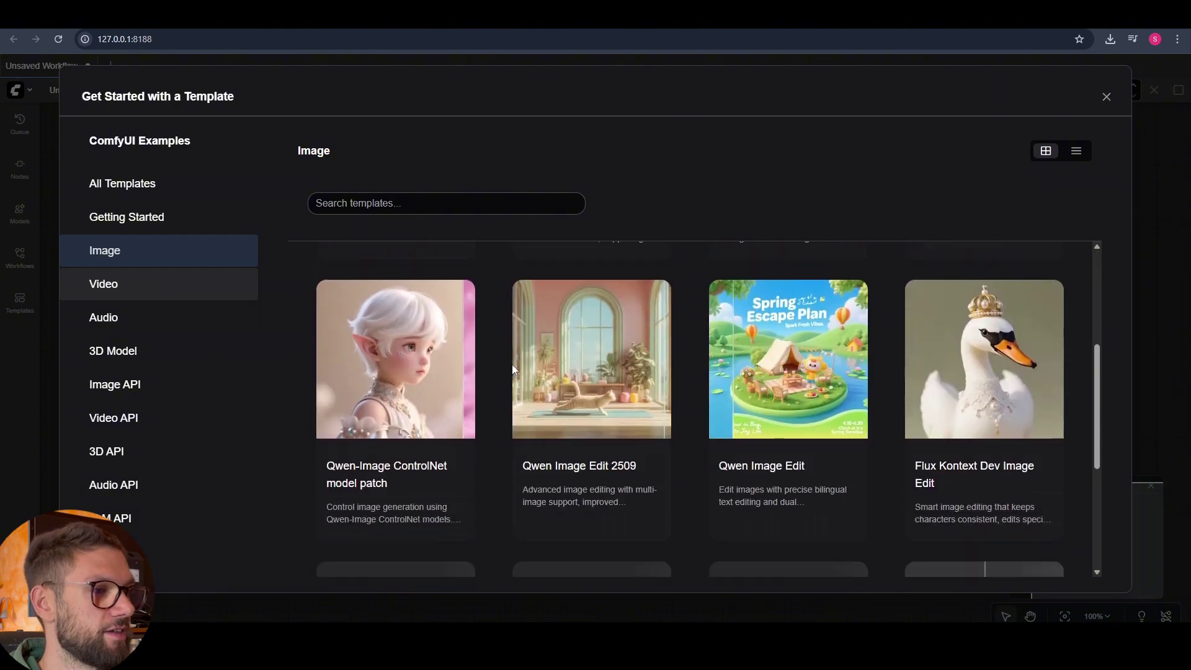
scroll(762, 389, down, 3)
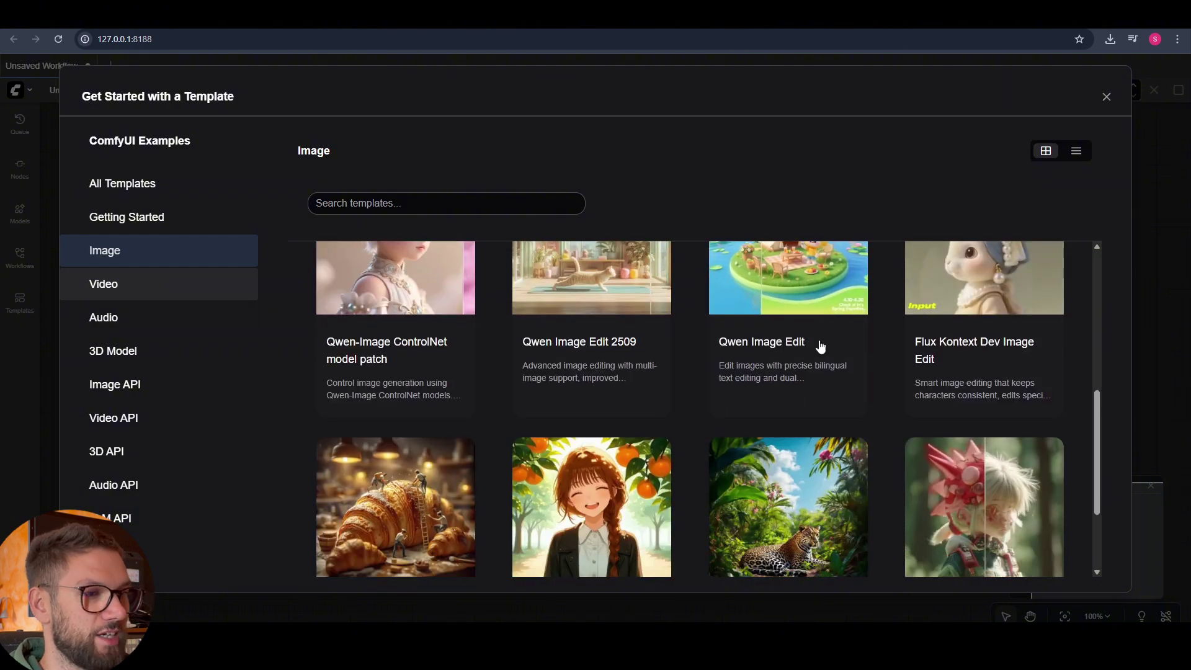
scroll(819, 346, down, 2)
scroll(691, 392, down, 6)
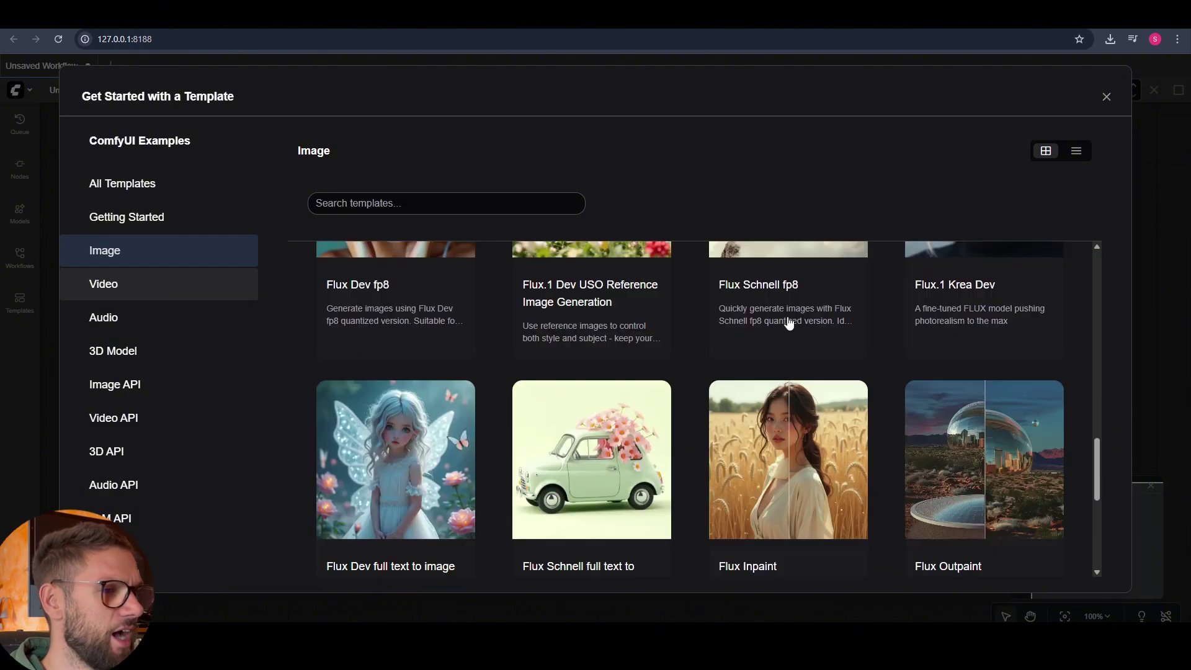
scroll(806, 363, up, 3)
scroll(807, 366, down, 6)
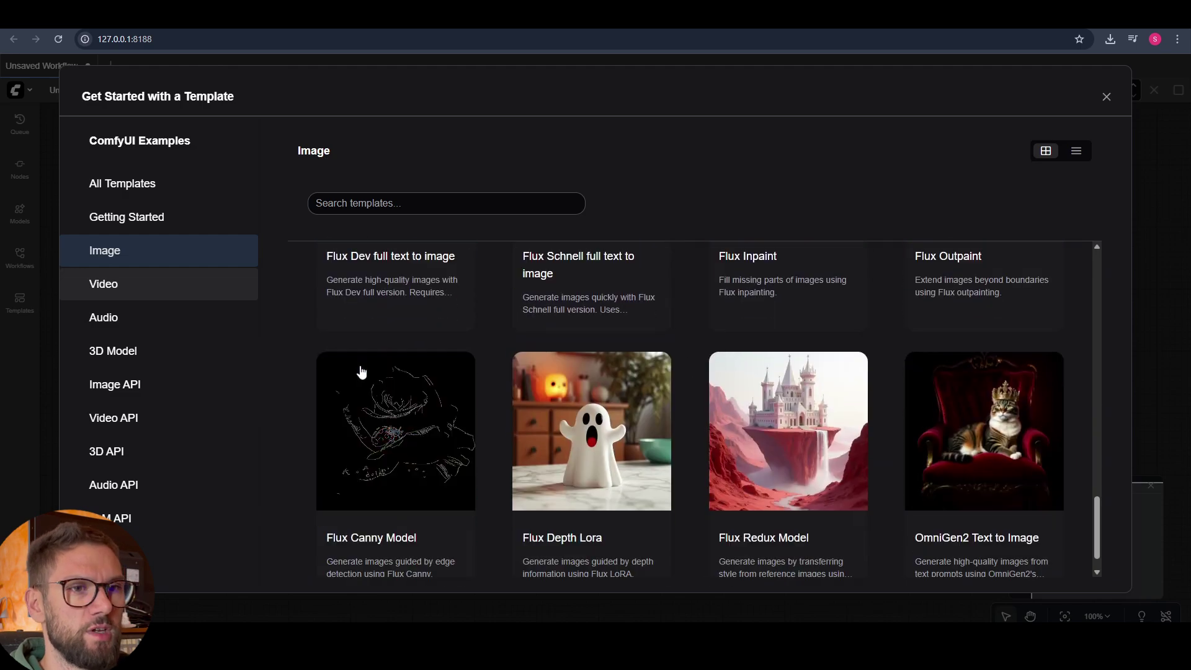
Browse the Video category's Wan 2.2 and Wan2.1 templates, look through all templates again, and close the template gallery
click(198, 299)
scroll(417, 337, up, 8)
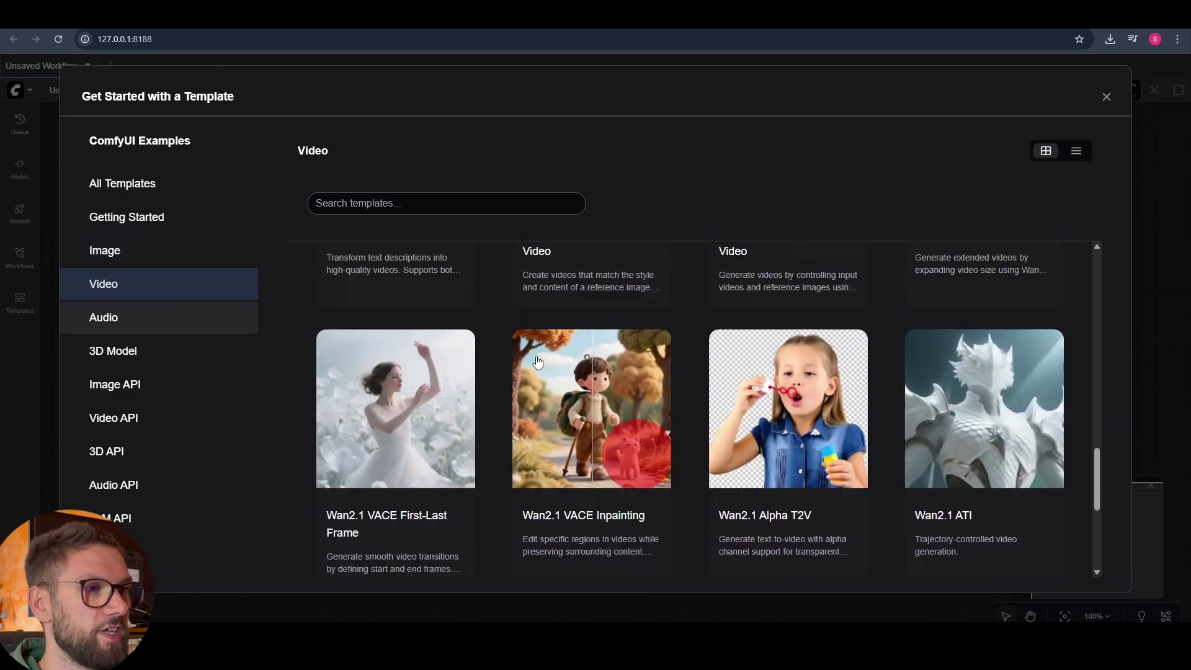
scroll(516, 331, up, 6)
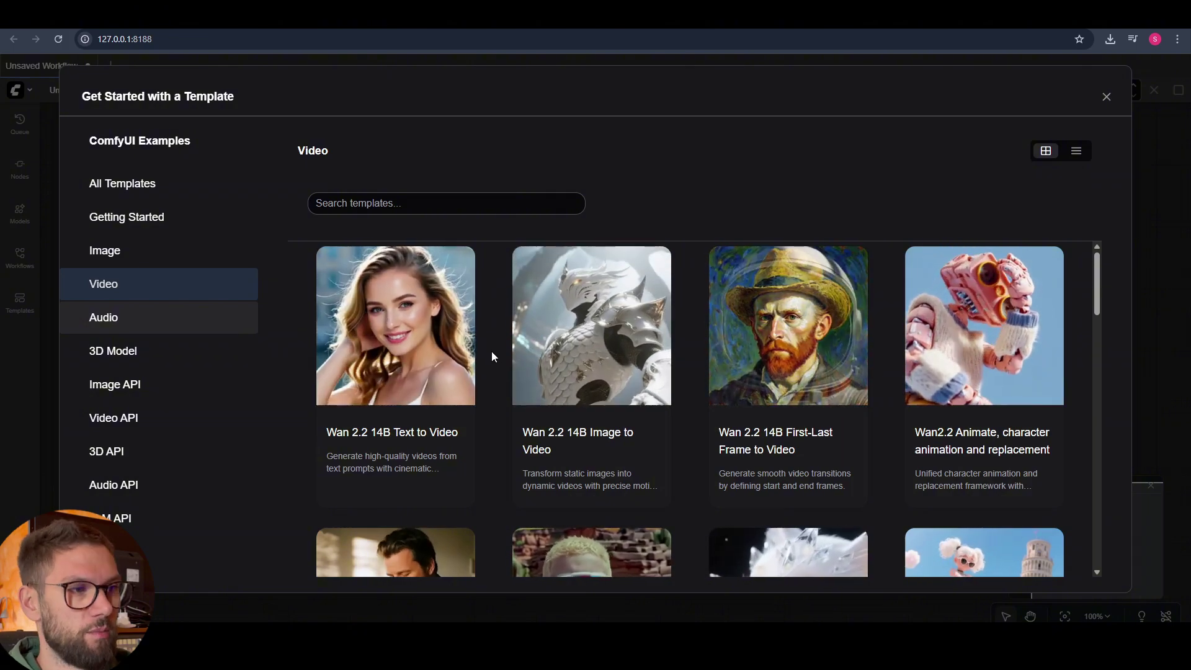
scroll(689, 338, down, 4)
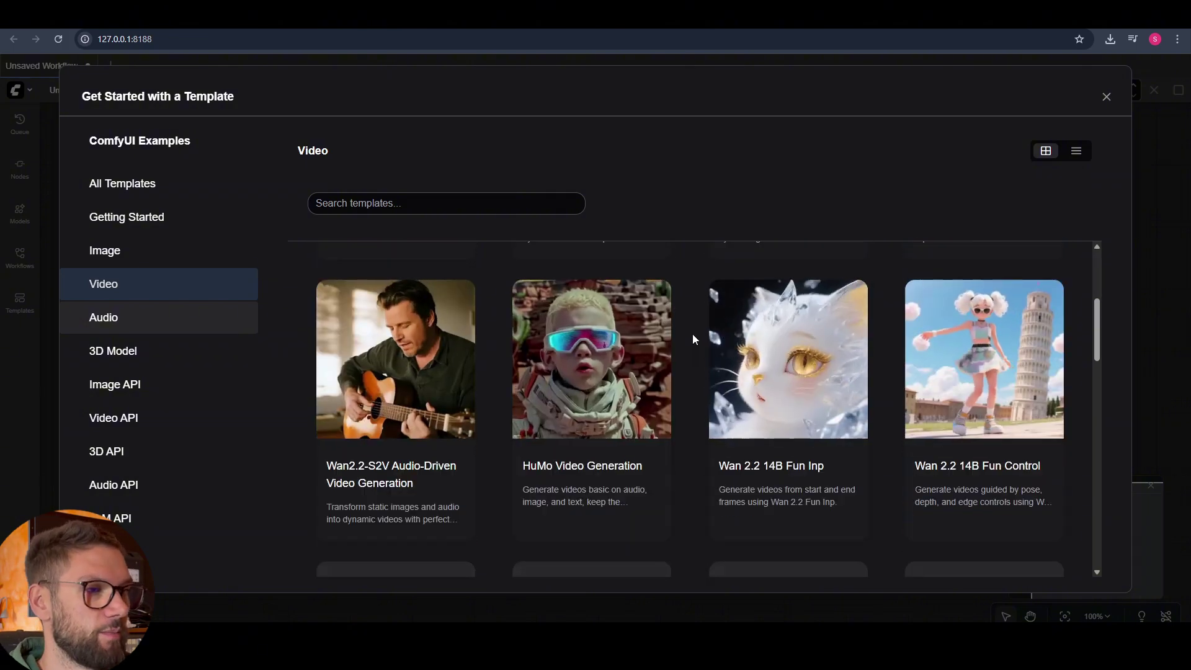
scroll(693, 334, up, 4)
scroll(501, 348, down, 4)
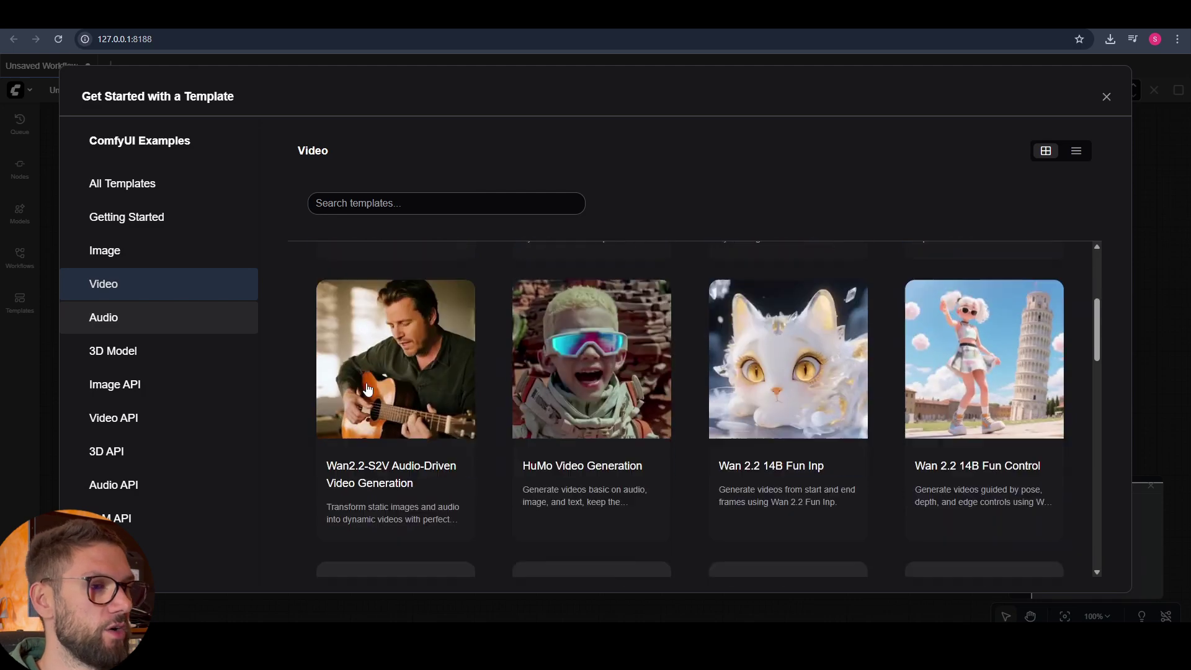
scroll(435, 335, up, 4)
click(145, 193)
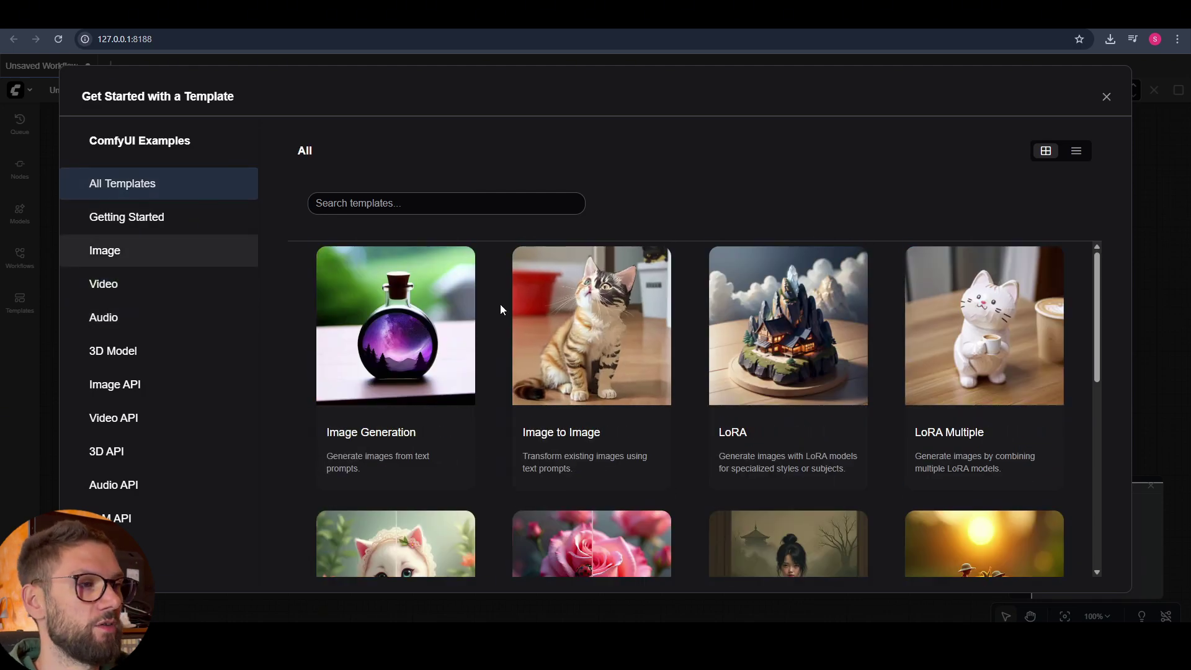
scroll(579, 336, down, 4)
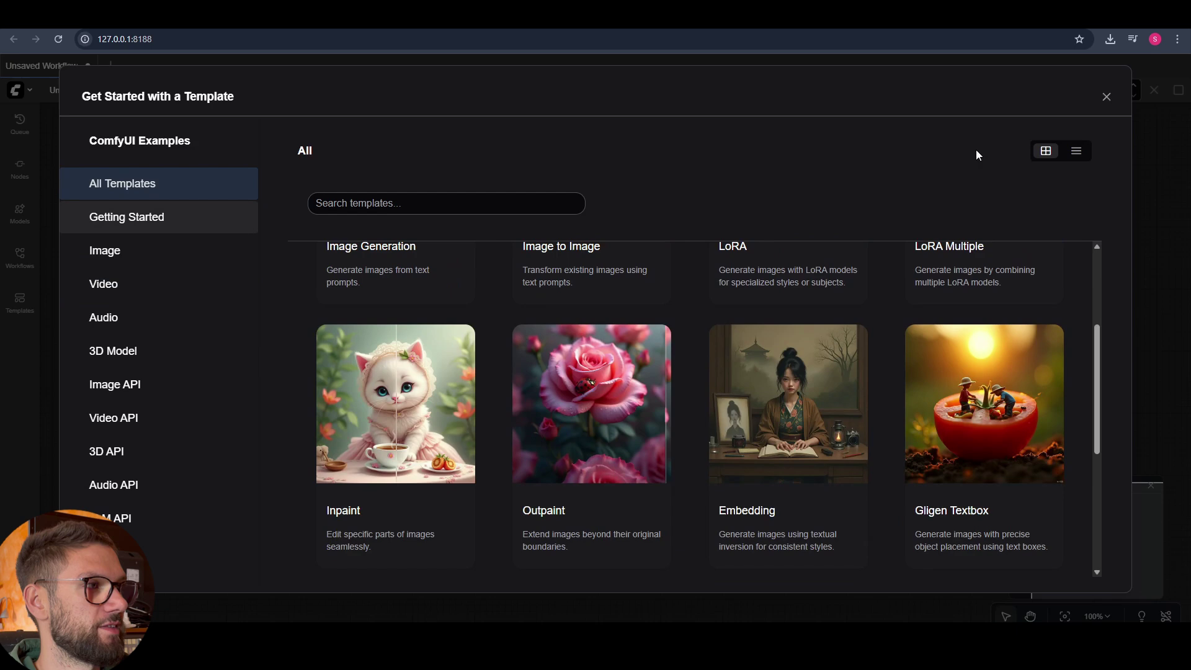
click(1107, 96)
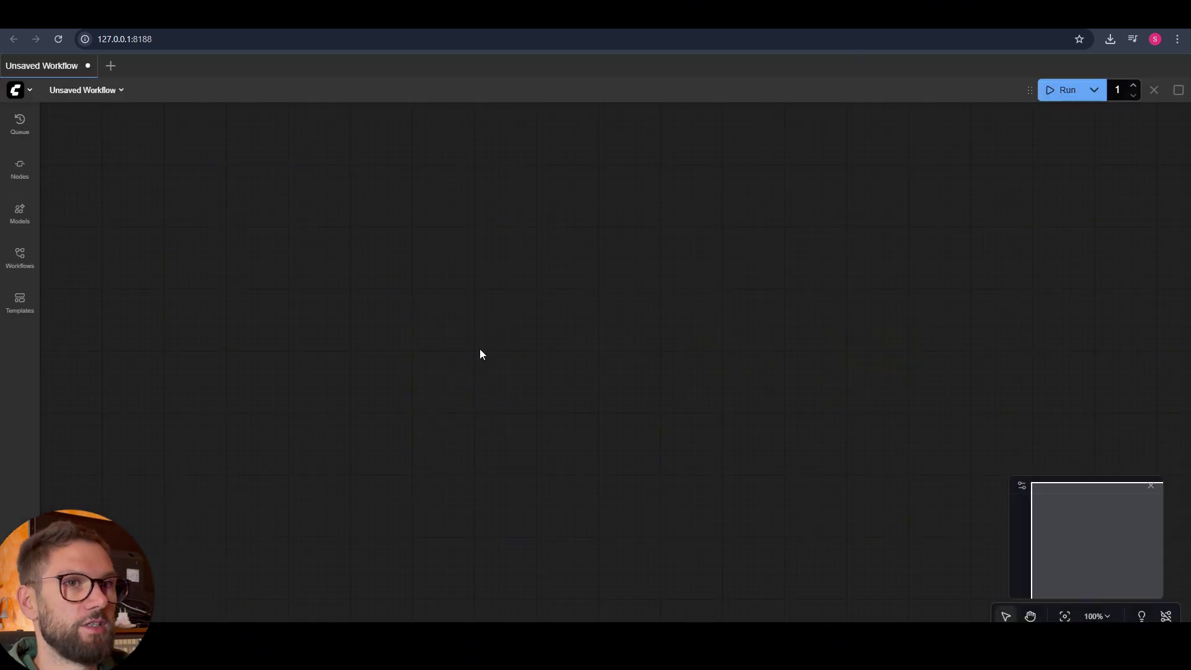
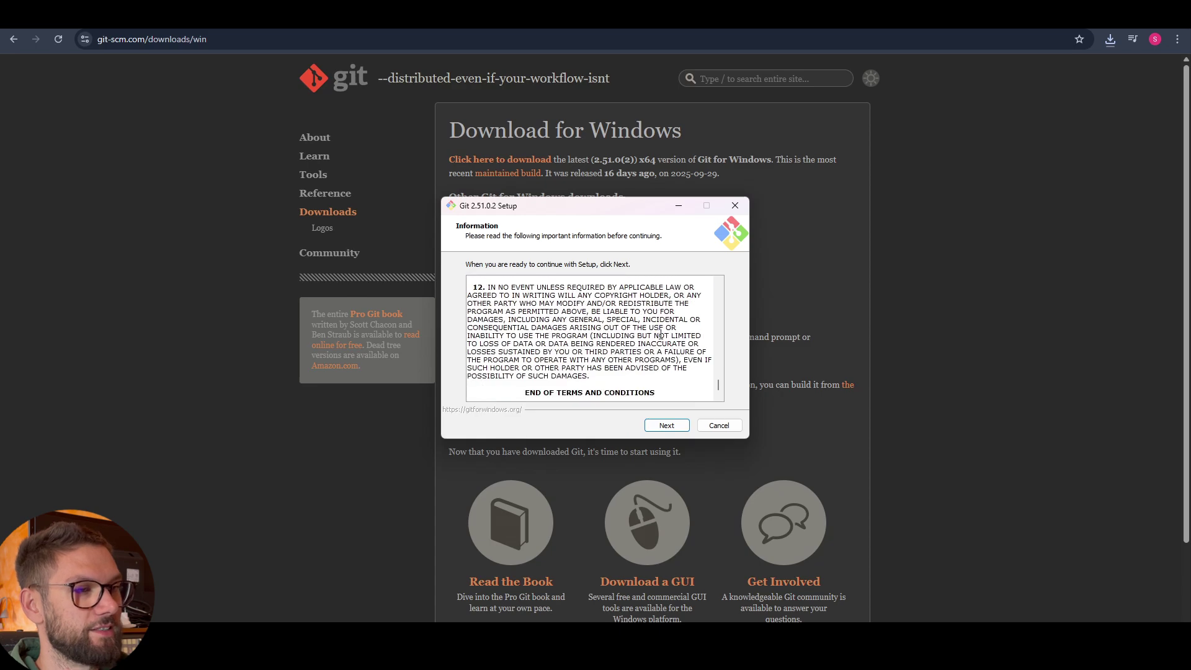
Continue the Git setup with the default install folder, components, Start Menu folder, Vim editor and initial branch naming left to Git
click(665, 426)
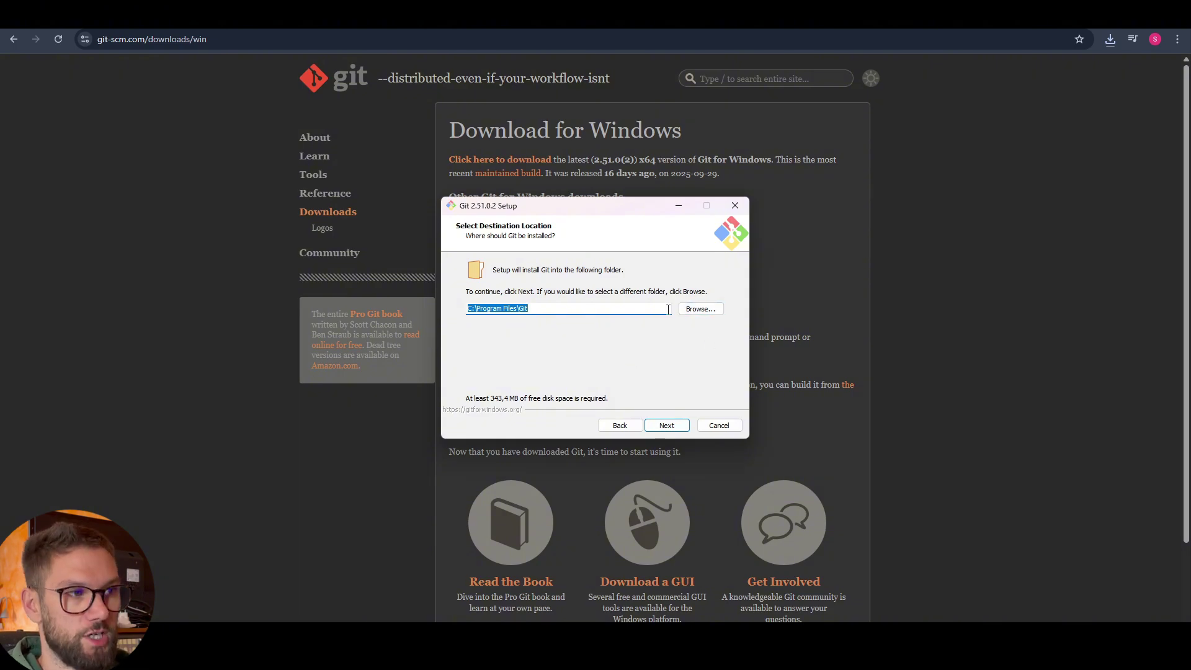
click(665, 426)
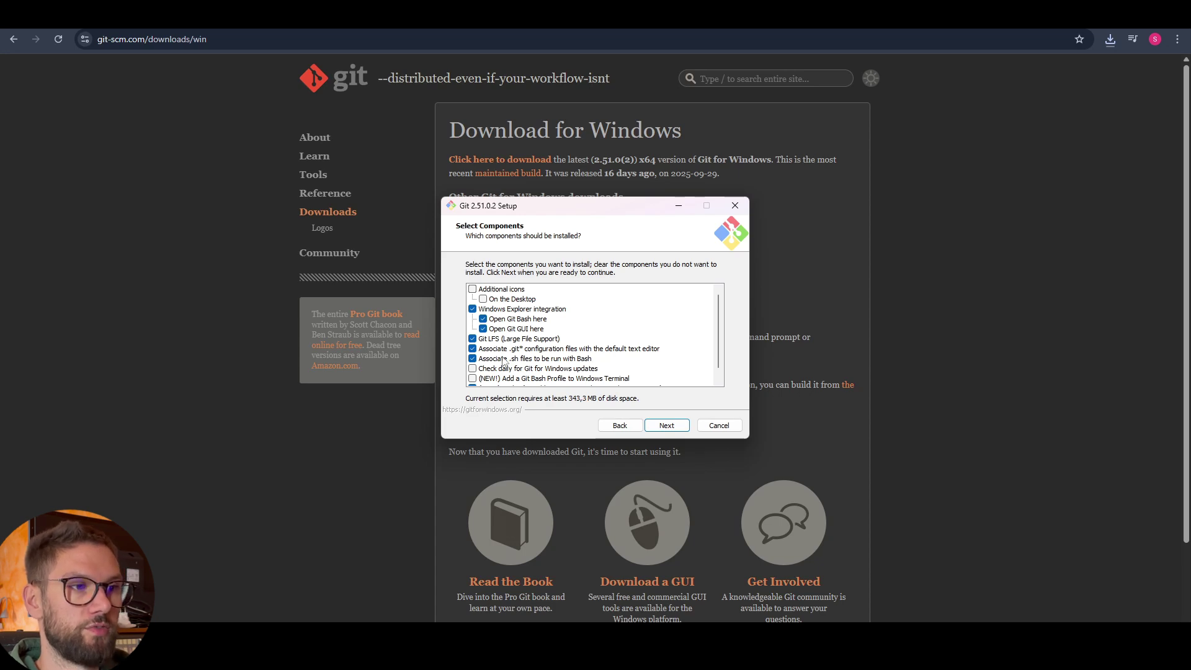
click(656, 427)
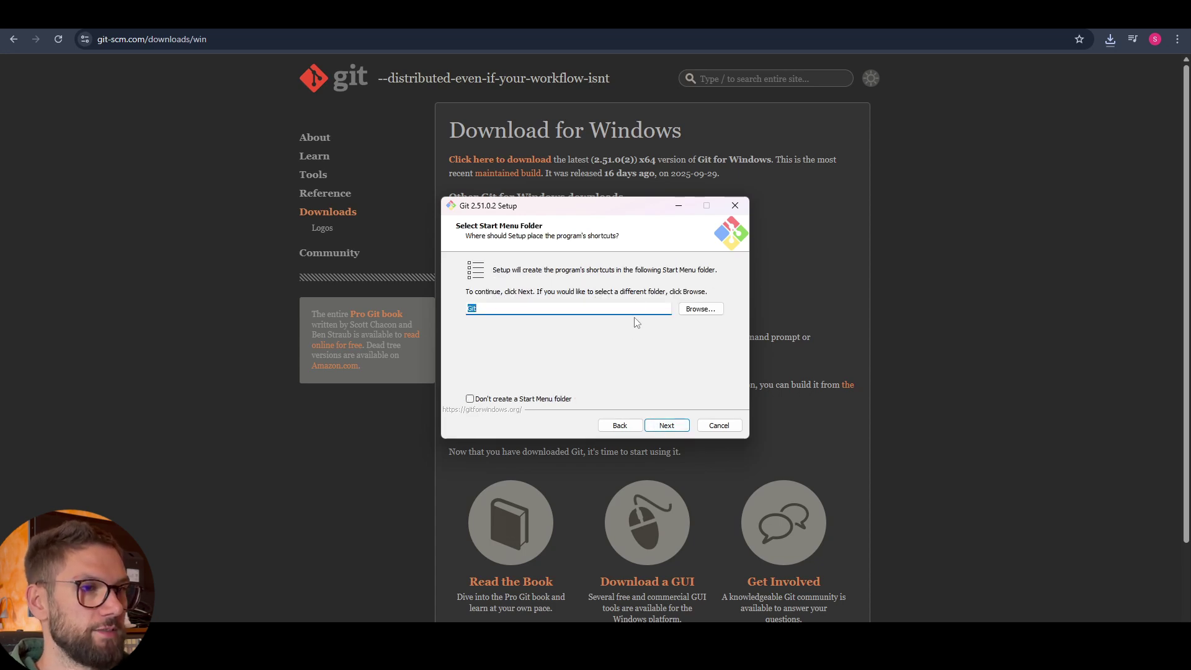
click(666, 426)
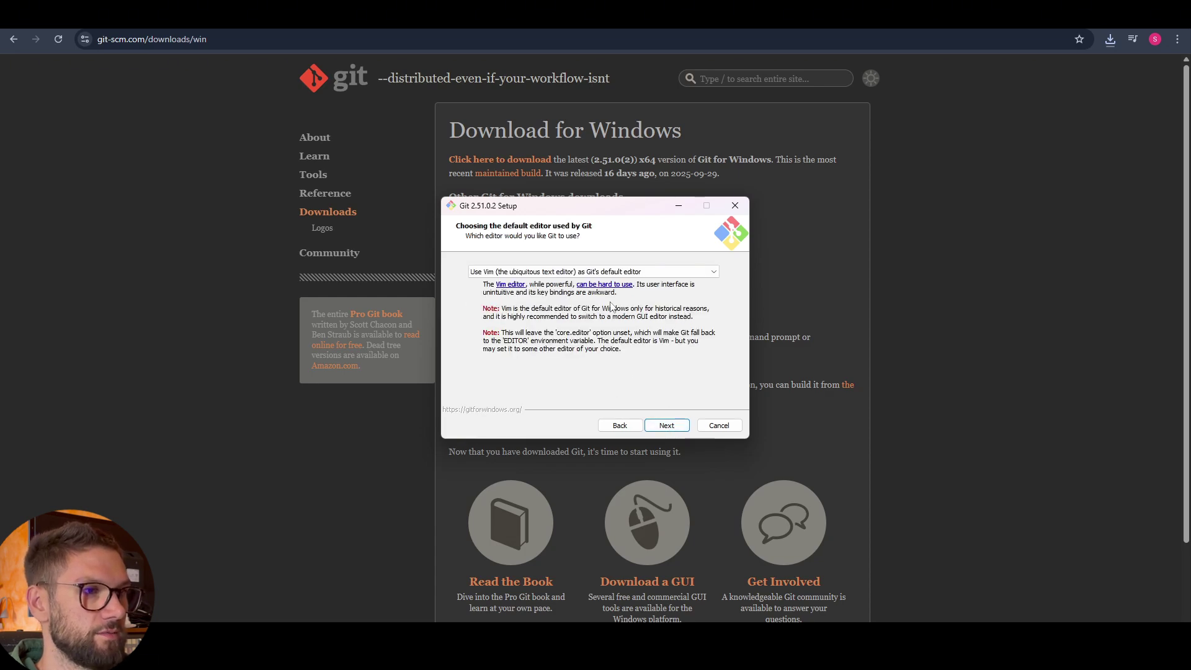
click(650, 426)
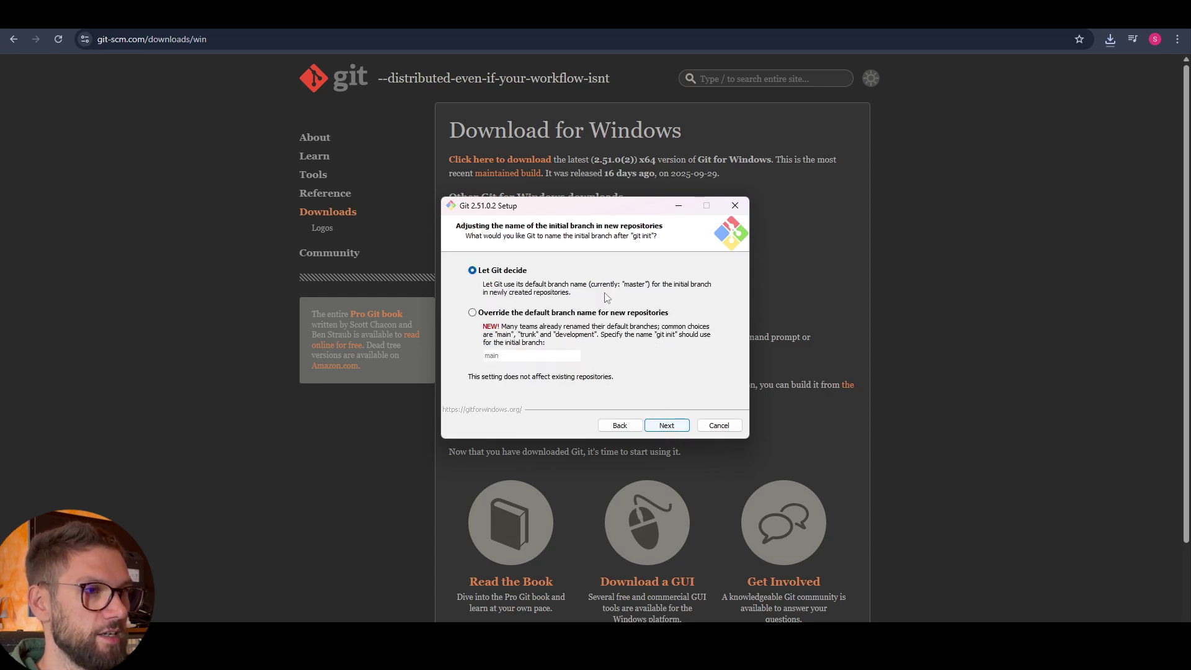
click(675, 426)
click(667, 427)
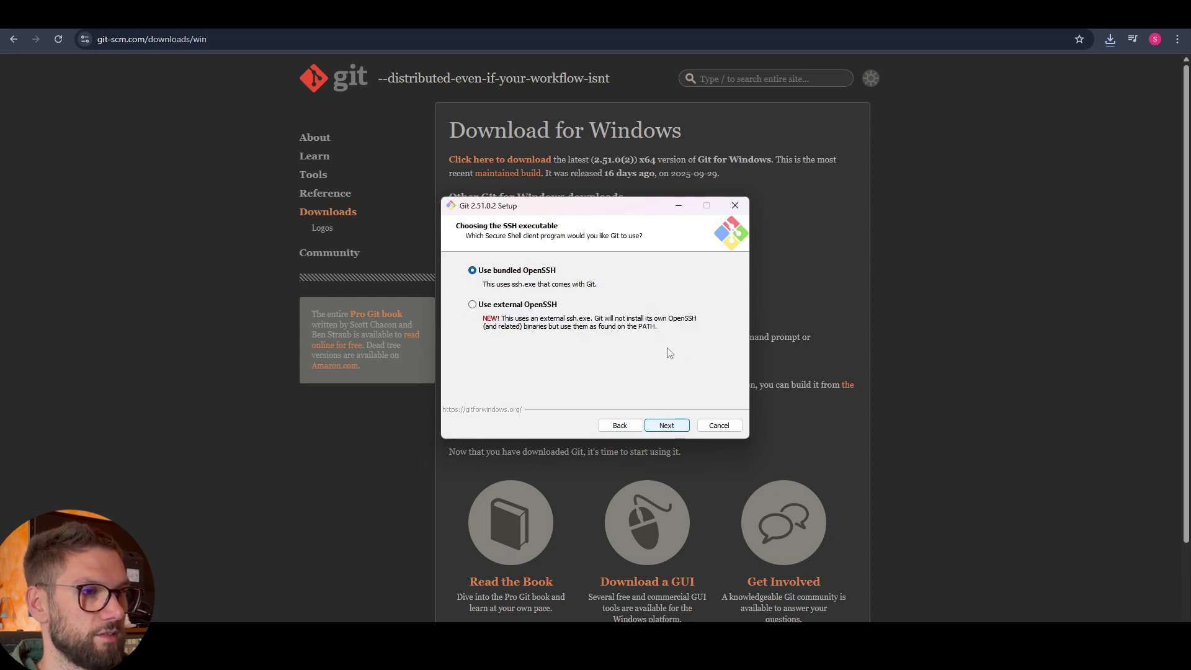
Install Git with bundled OpenSSH, Windows Secure Channel, MinTTY, Git Credential Manager and file system caching, finish the setup, and dismiss the release notes
click(665, 427)
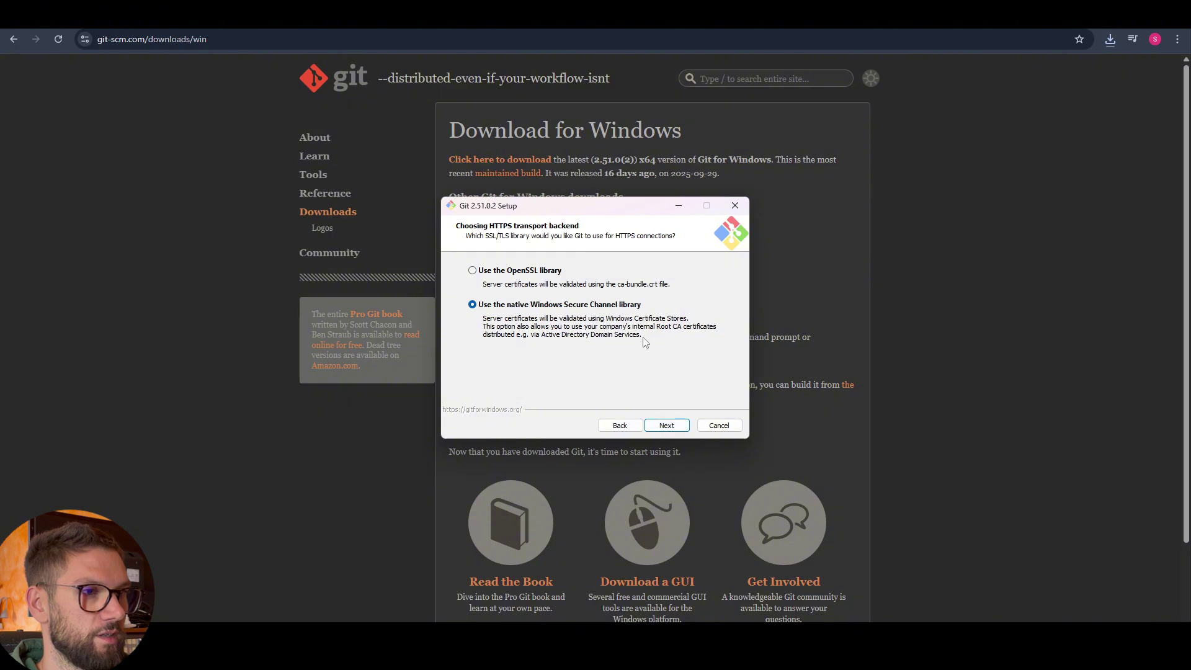
click(664, 426)
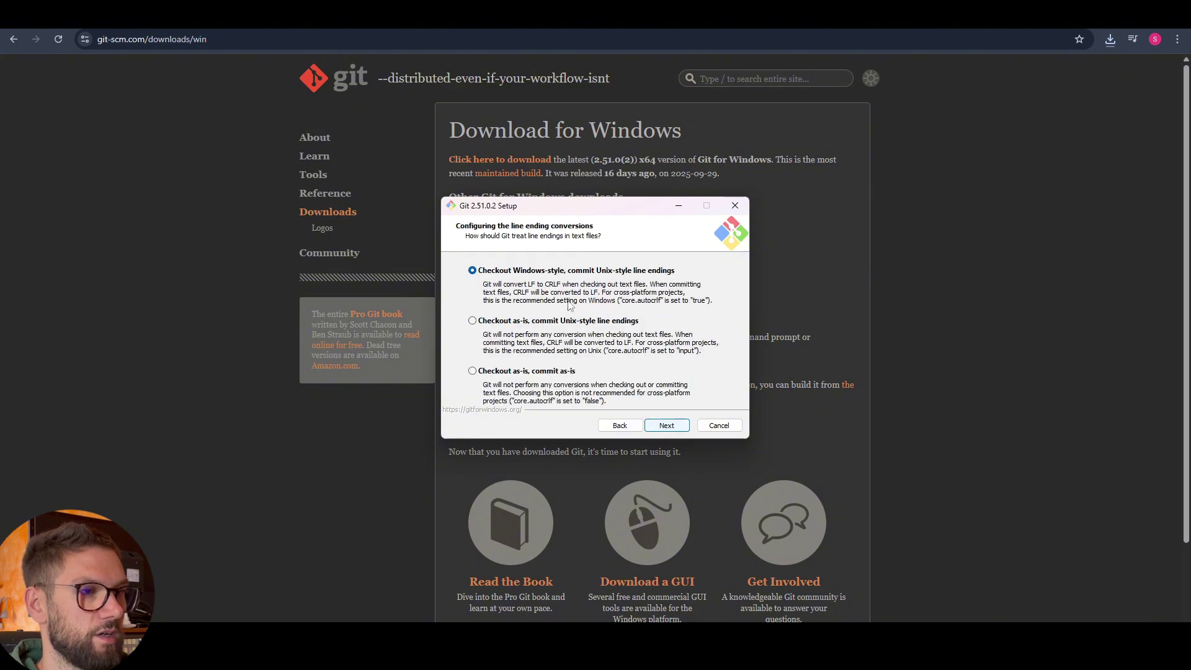
click(667, 426)
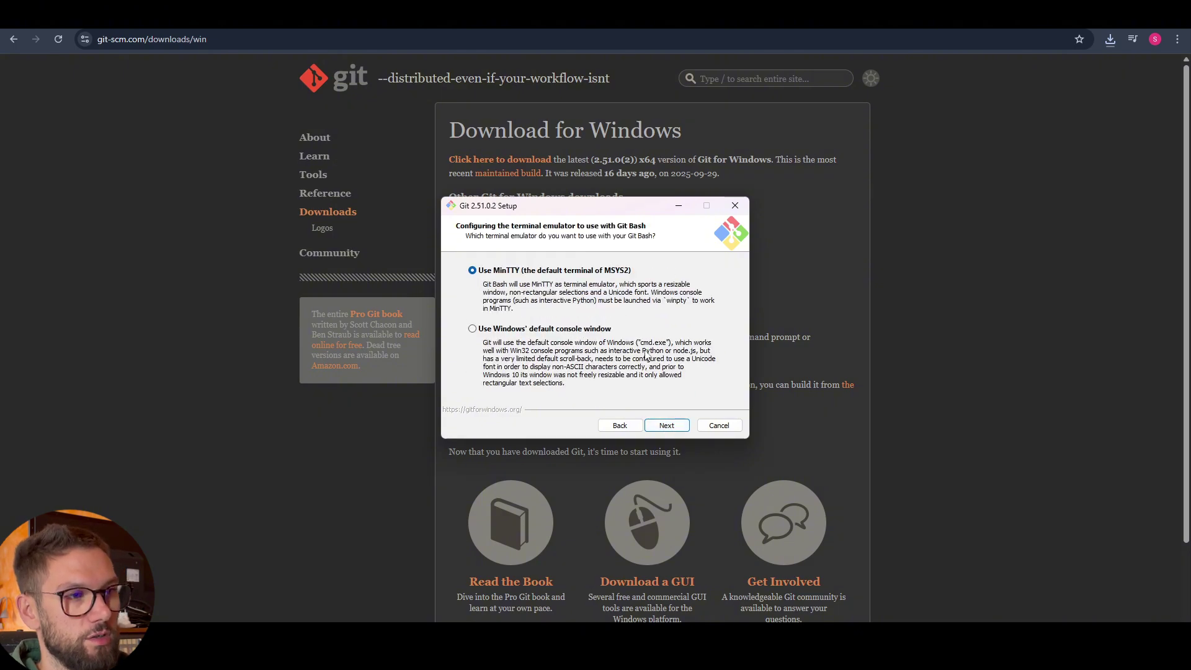
click(665, 425)
click(667, 426)
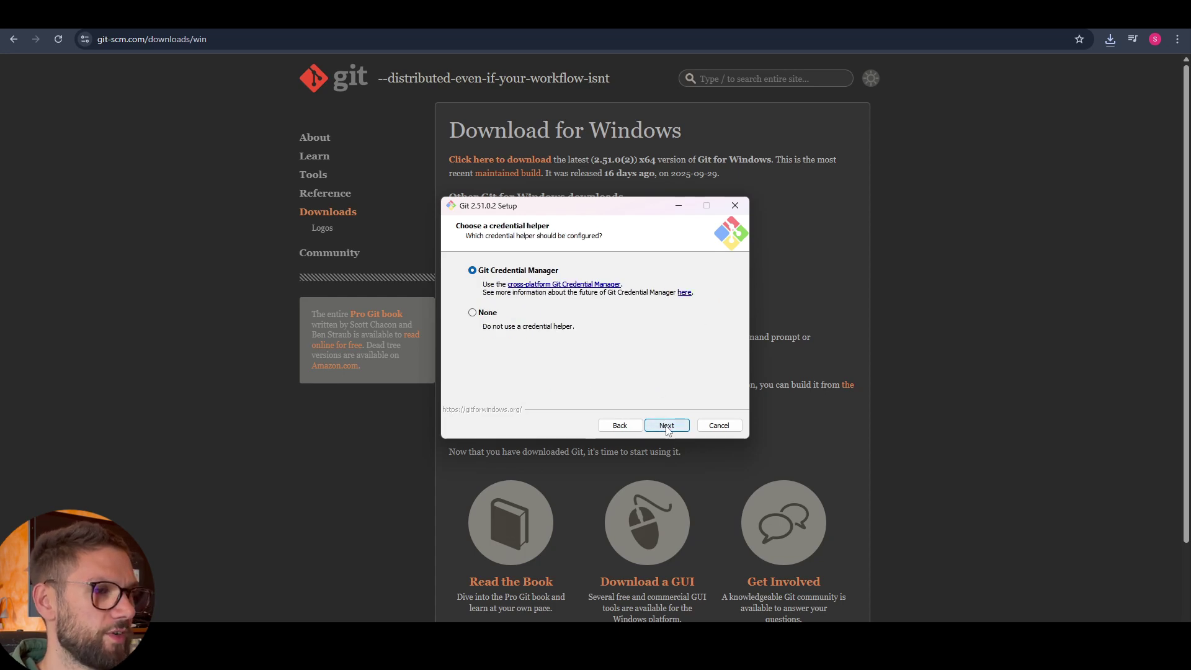
click(666, 426)
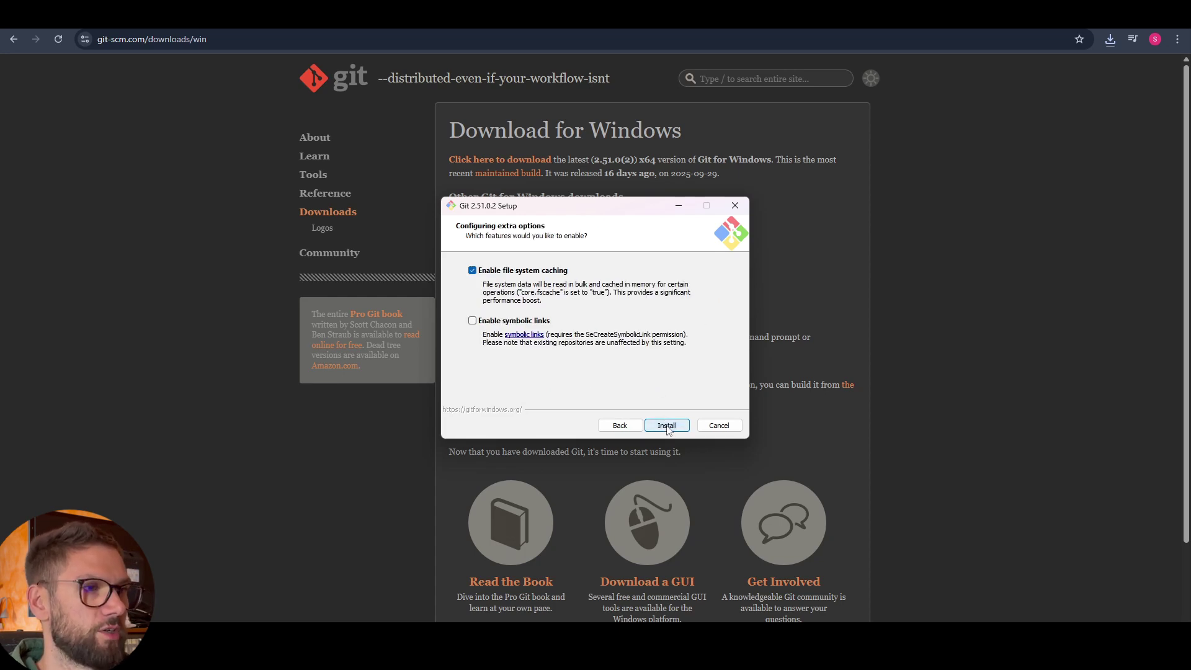
click(667, 426)
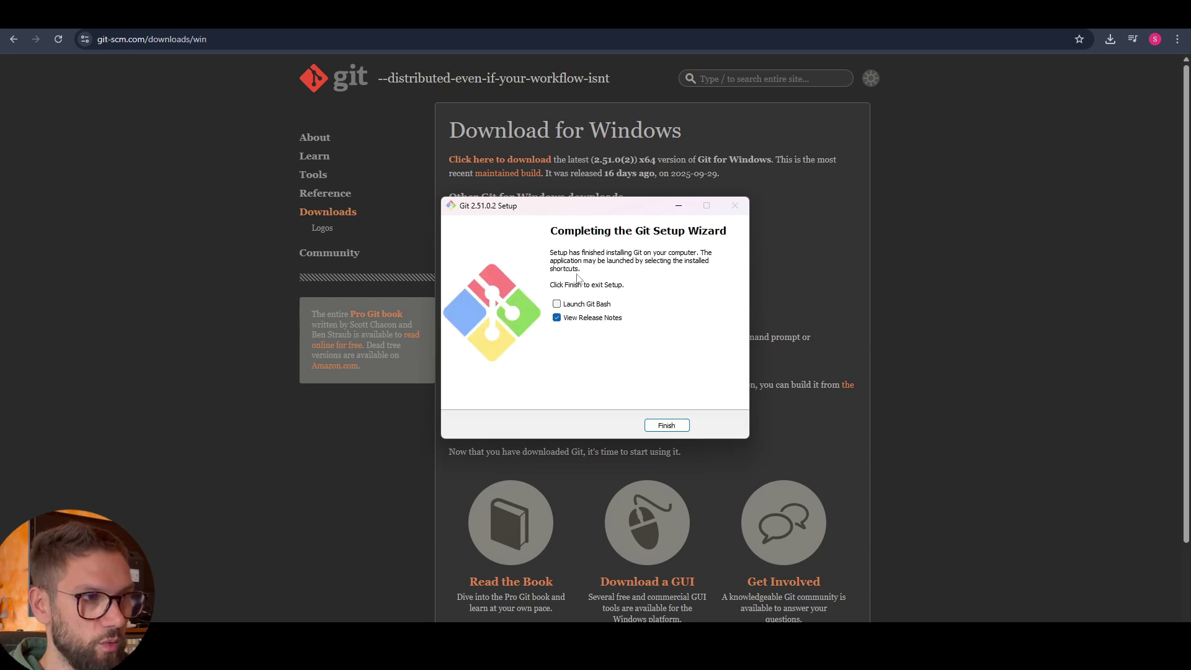
click(667, 426)
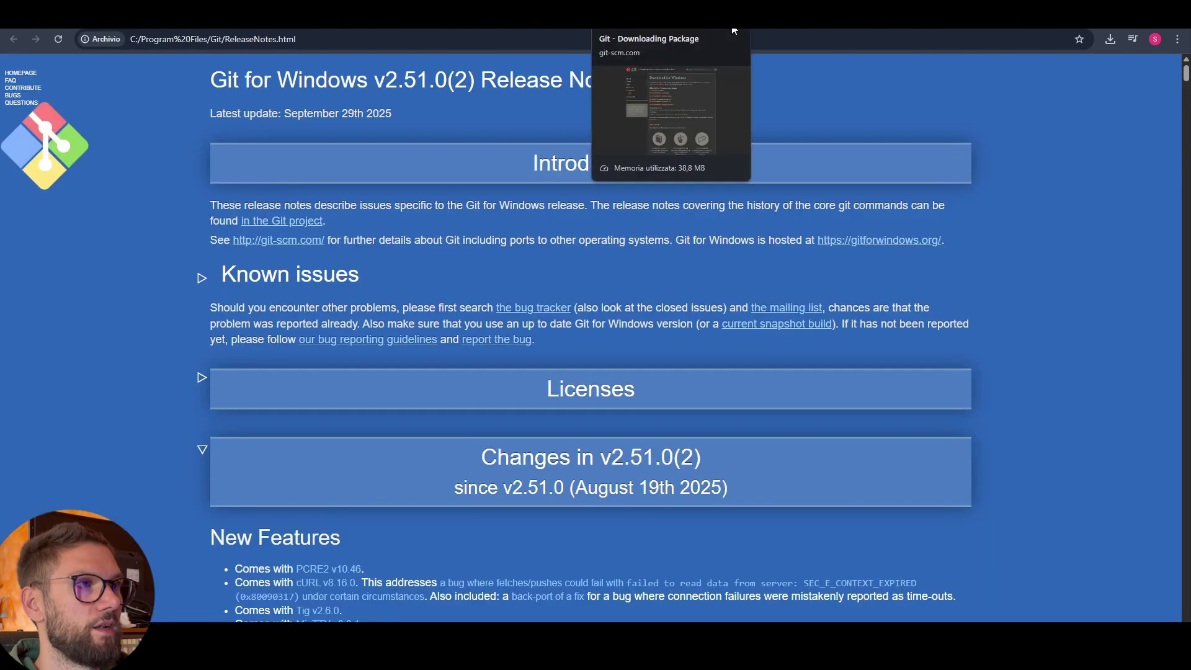
click(745, 19)
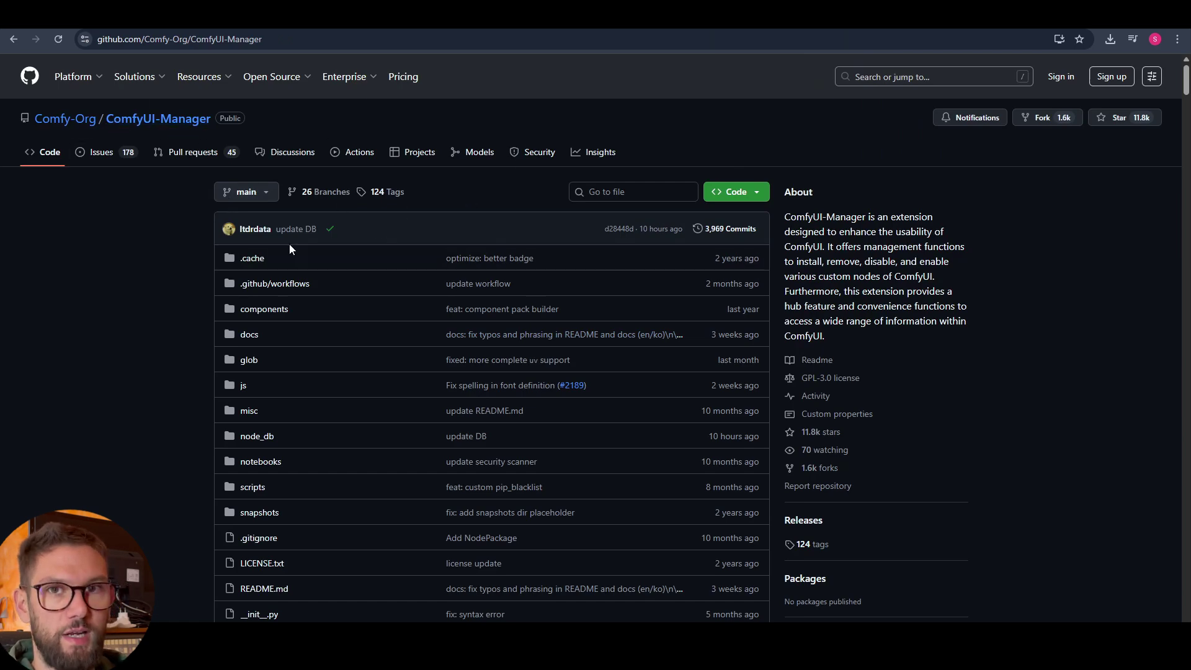
Find and read the general installation instructions (method1) in the ComfyUI-Manager repository's README
scroll(185, 259, down, 3)
scroll(187, 259, down, 20)
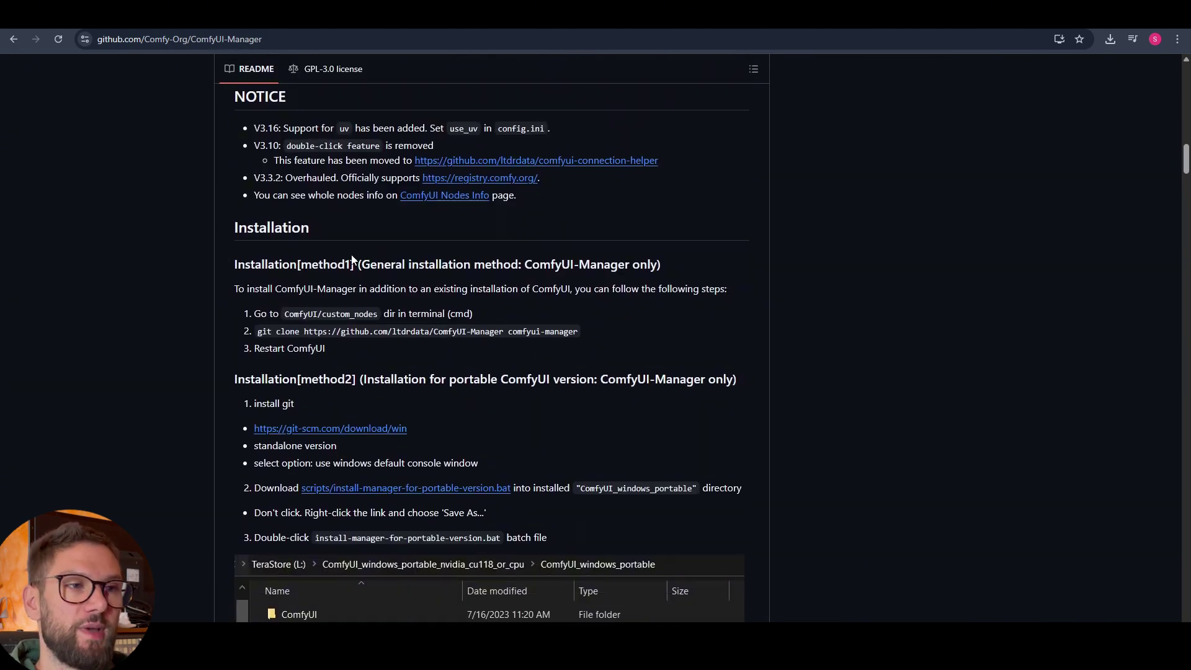
drag(225, 265, 454, 344)
click(405, 287)
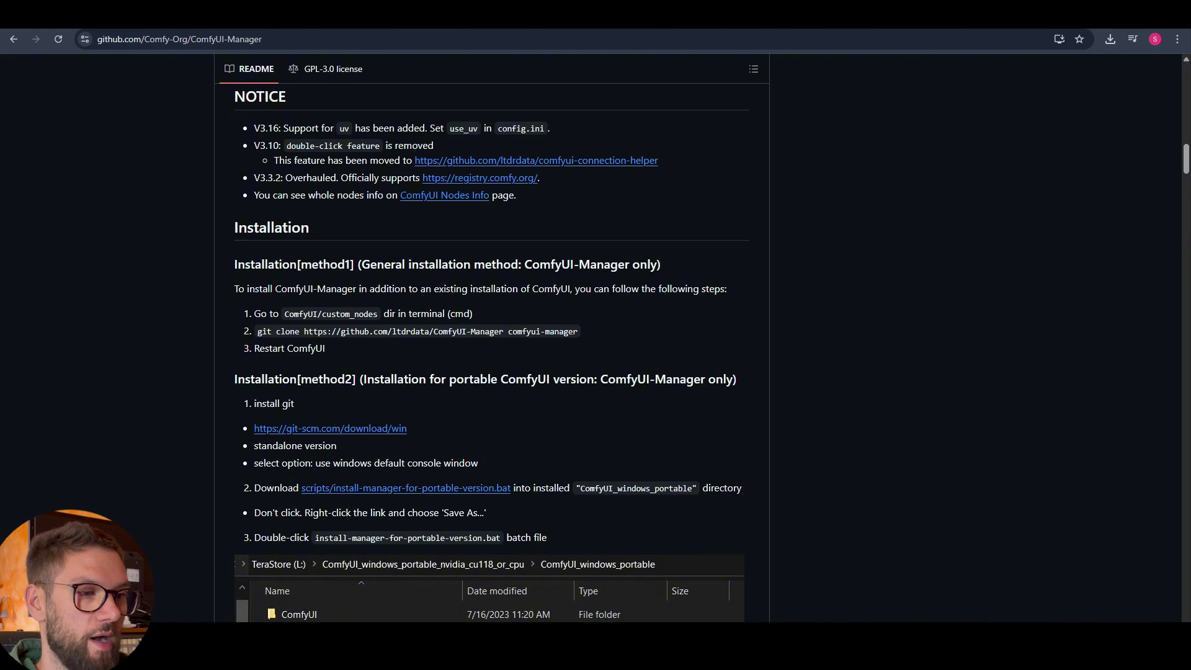
Switch to File Explorer, open the custom_nodes folder inside ComfyUI_windows_portable\ComfyUI, and minimize the window to return to the README
key(alt+Tab)
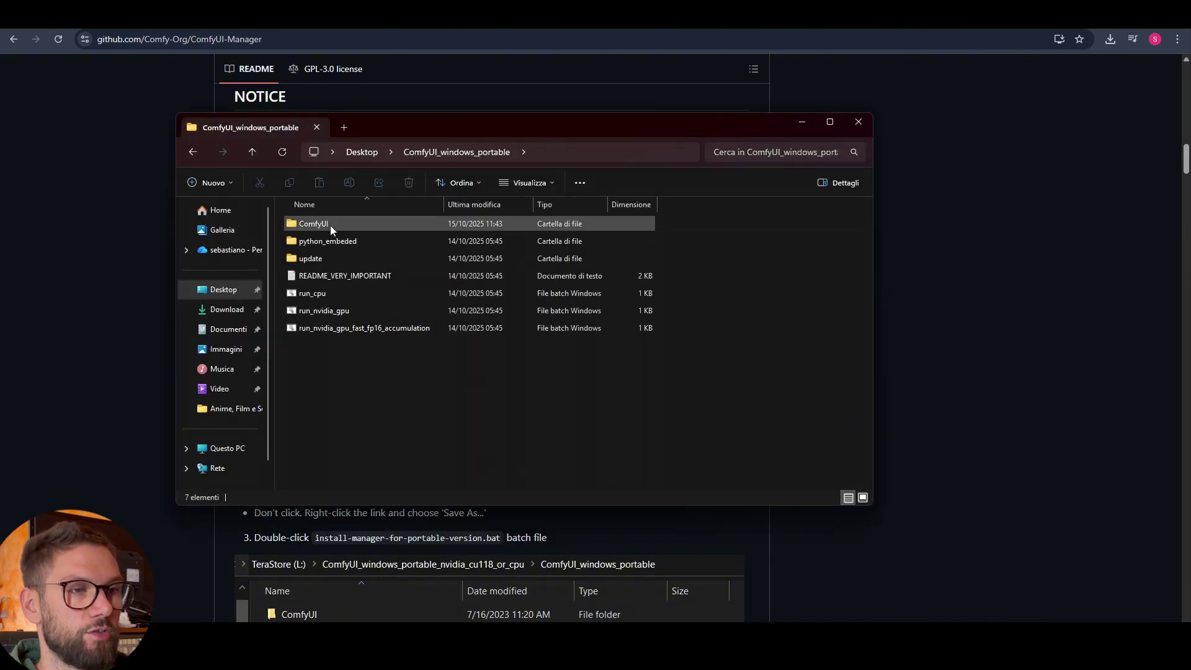
double_click(320, 224)
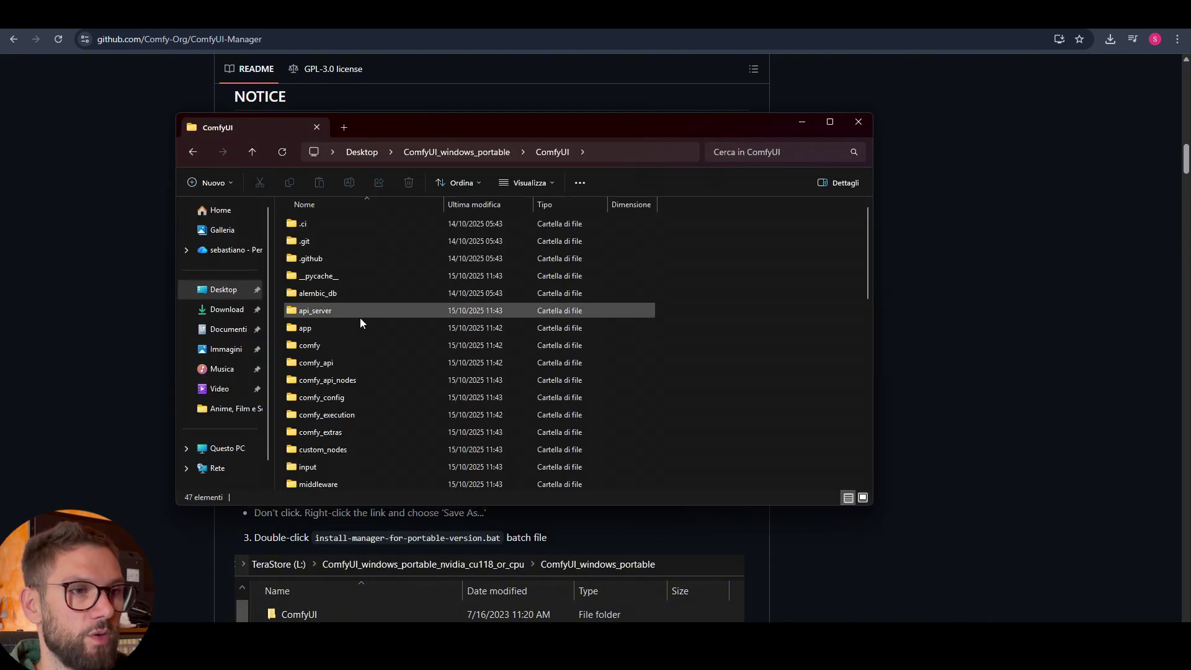
double_click(329, 451)
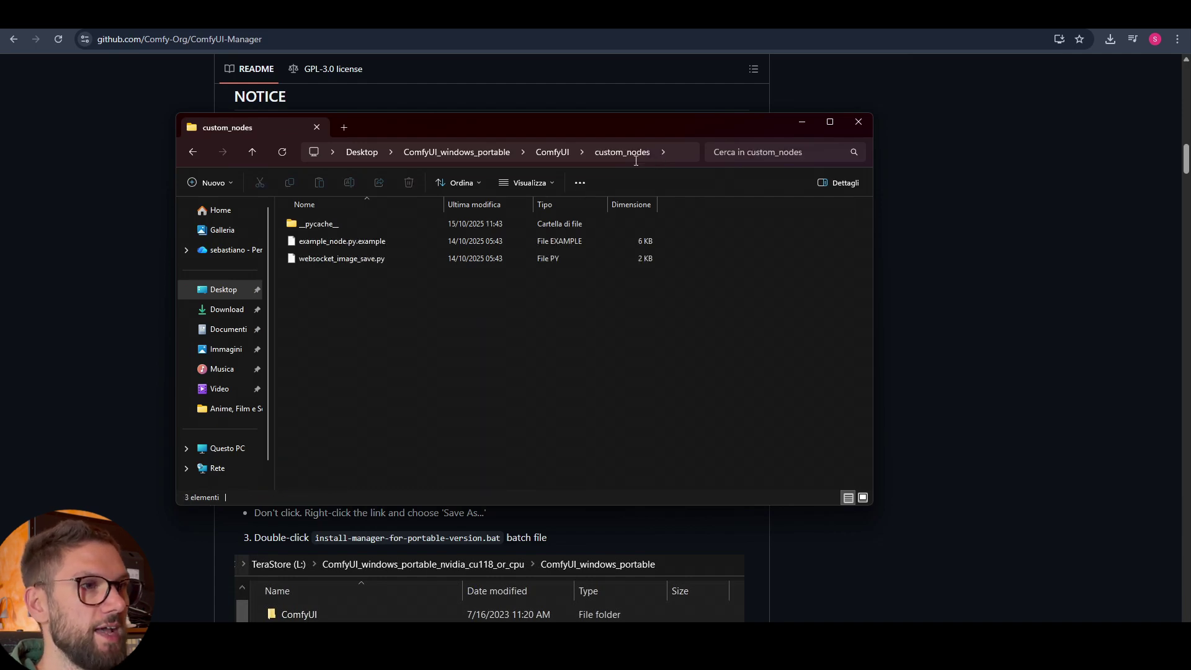
click(803, 123)
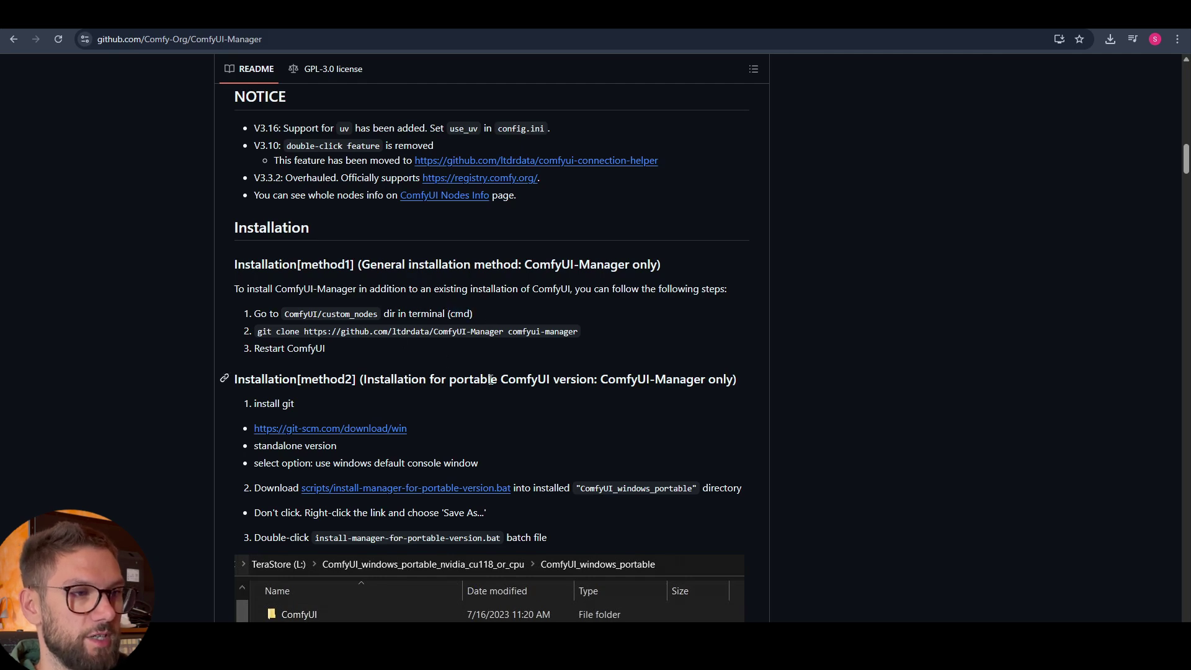
Bring back the custom_nodes folder window and open a command prompt (cmd) in that folder
key(alt+Tab)
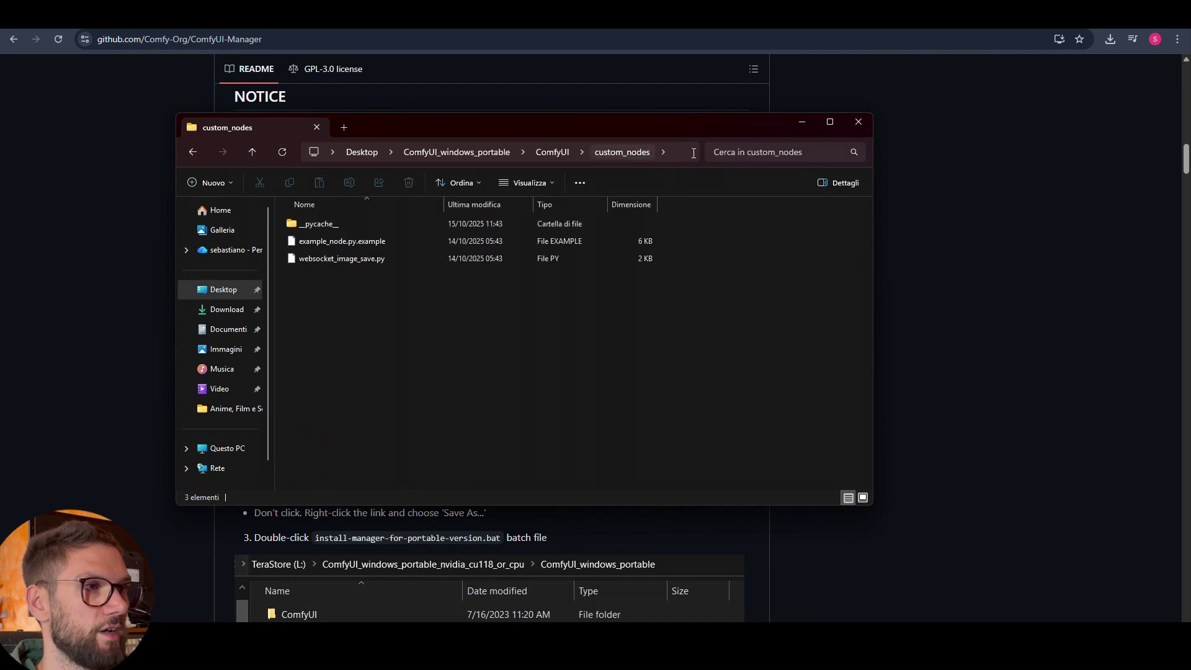
click(672, 153)
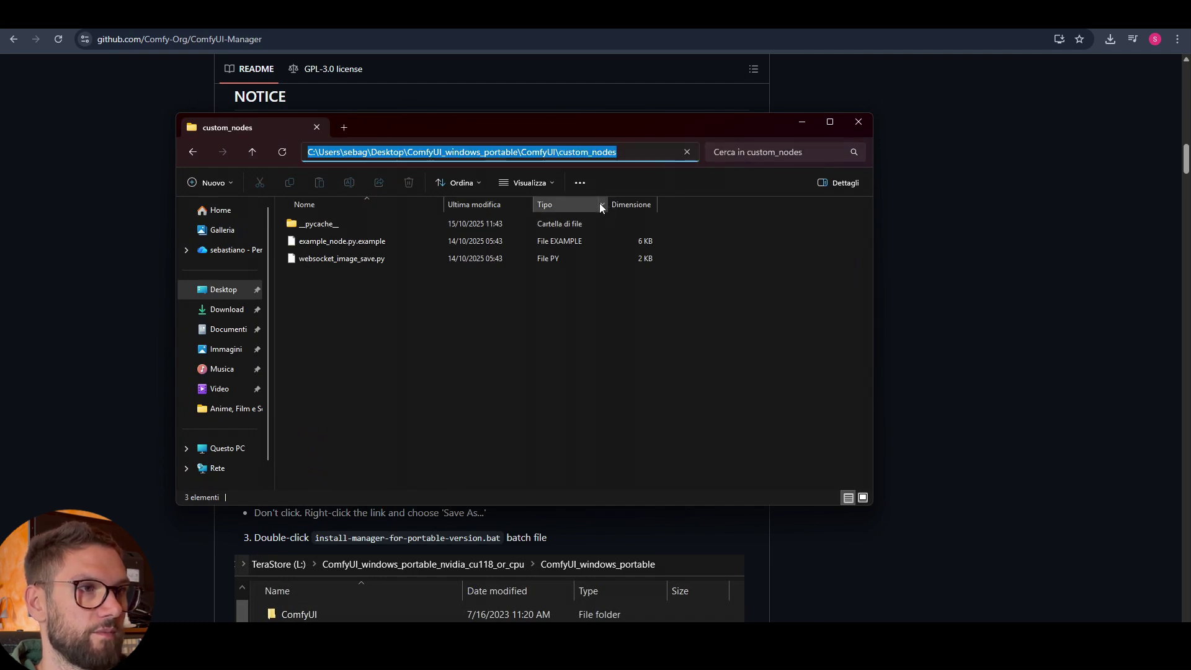
text(cmd)
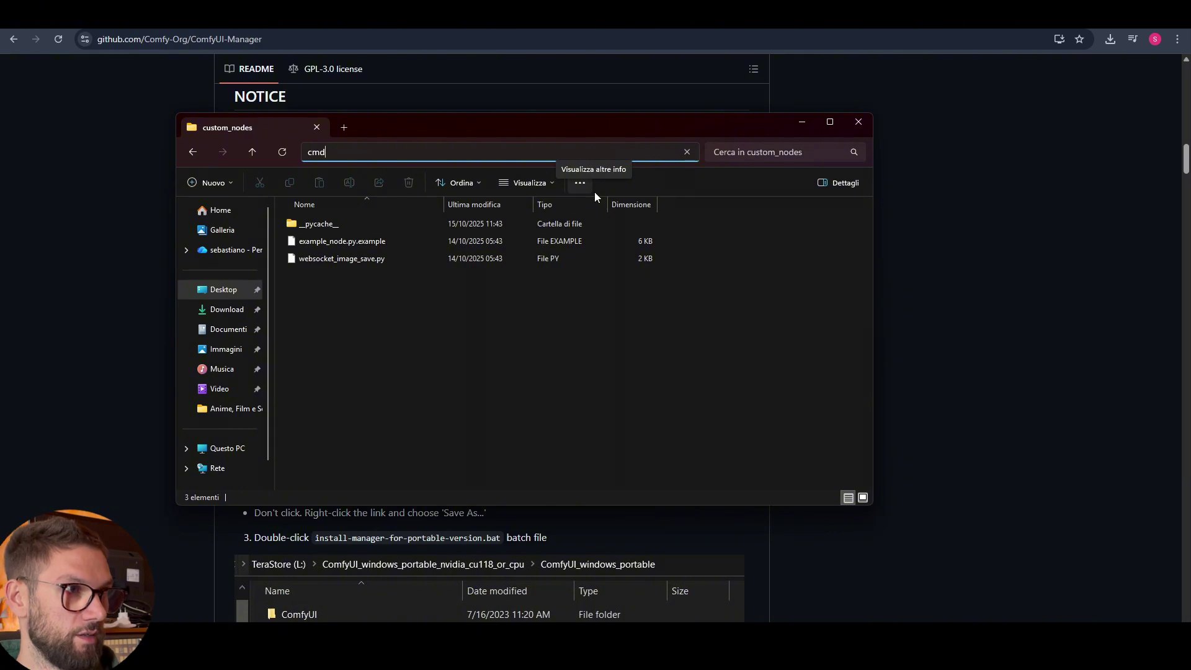
key(Return)
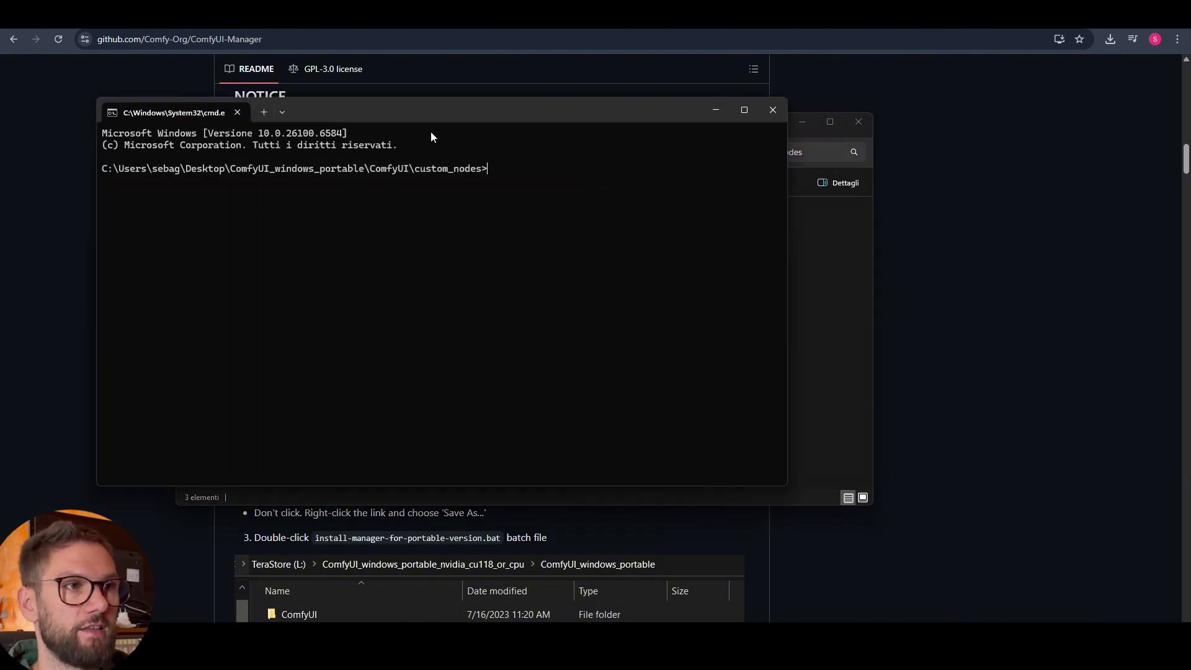
drag(432, 112, 481, 132)
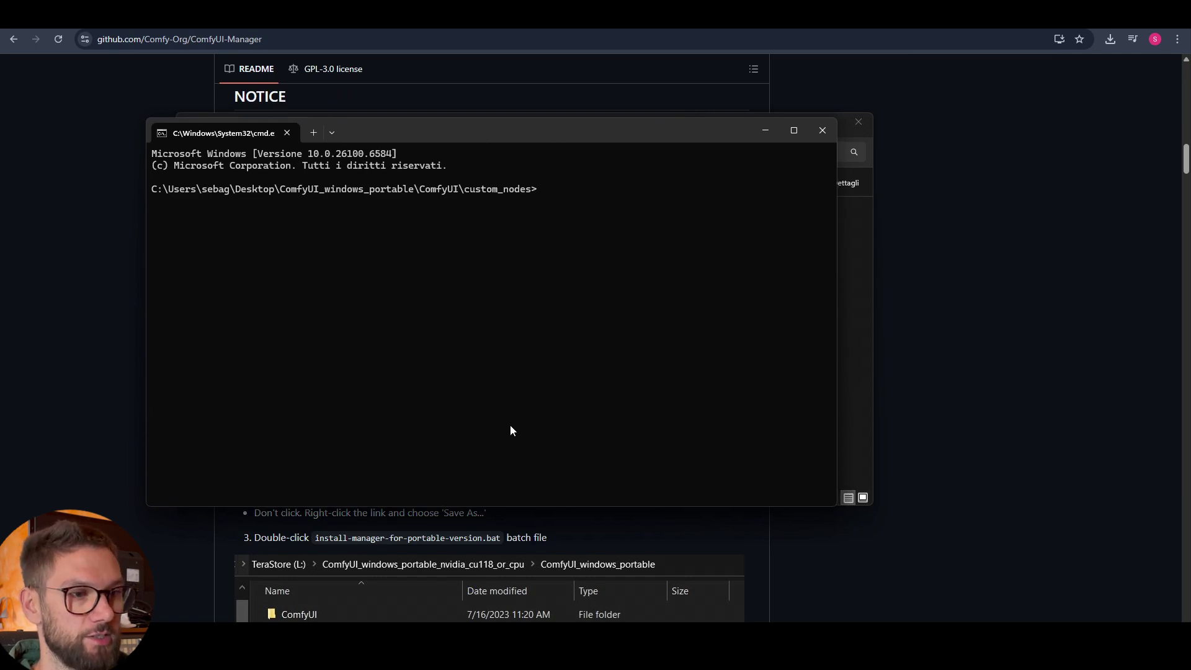
click(588, 529)
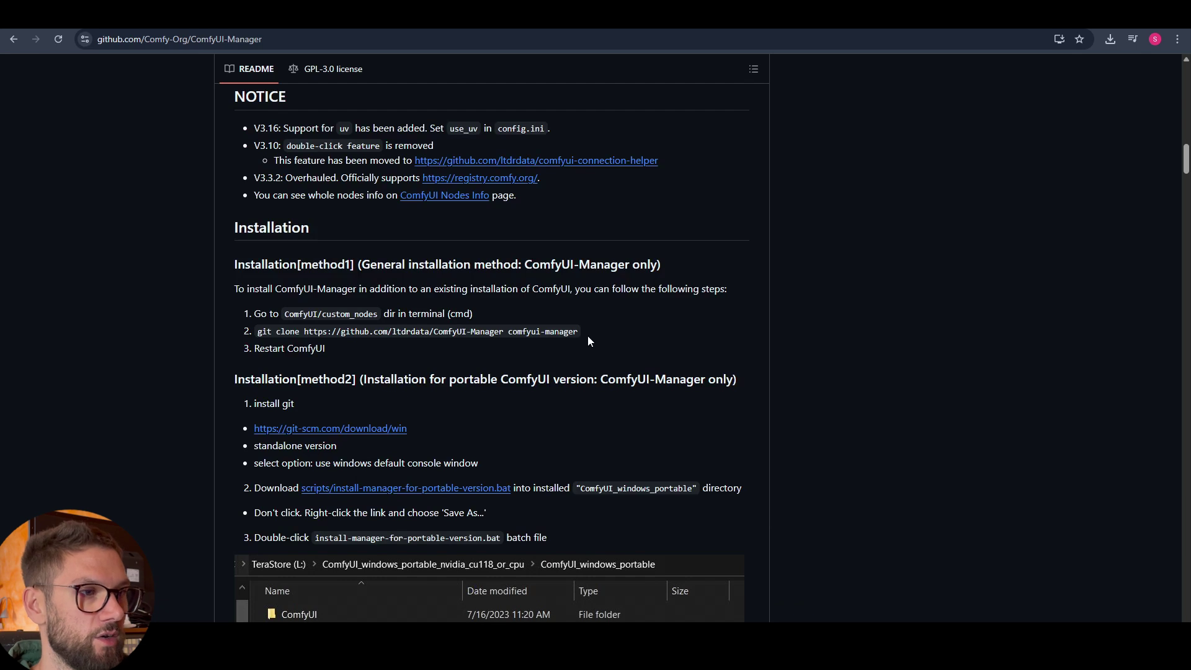
drag(587, 337, 258, 335)
right_click(271, 329)
click(297, 346)
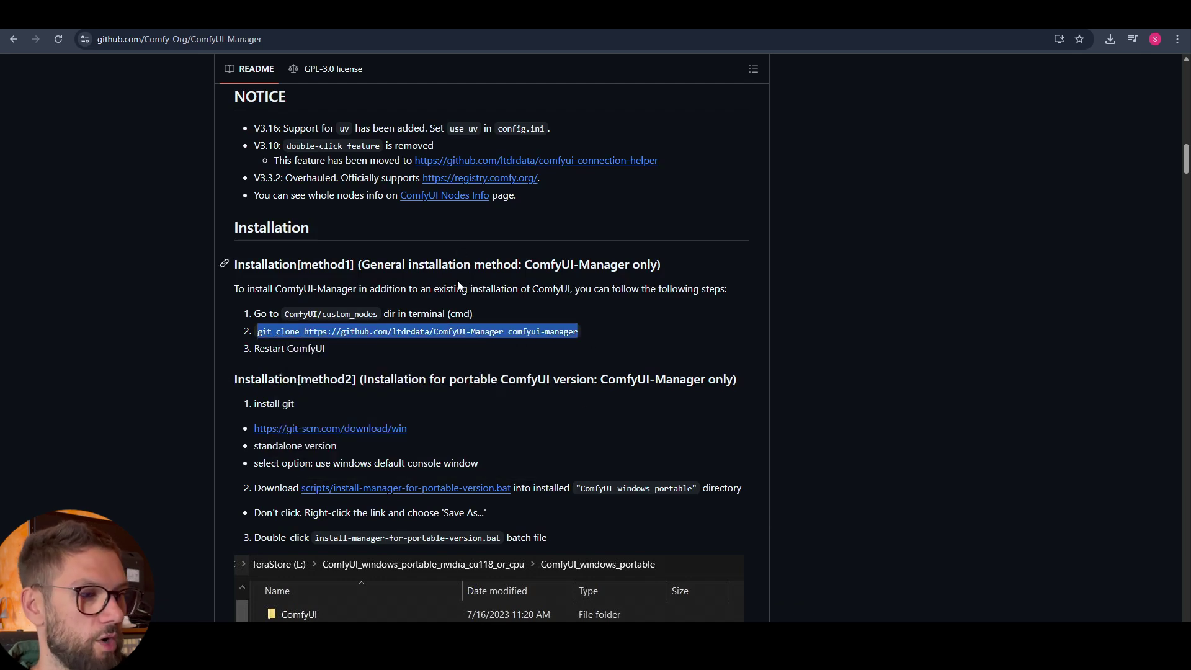
key(alt+Tab)
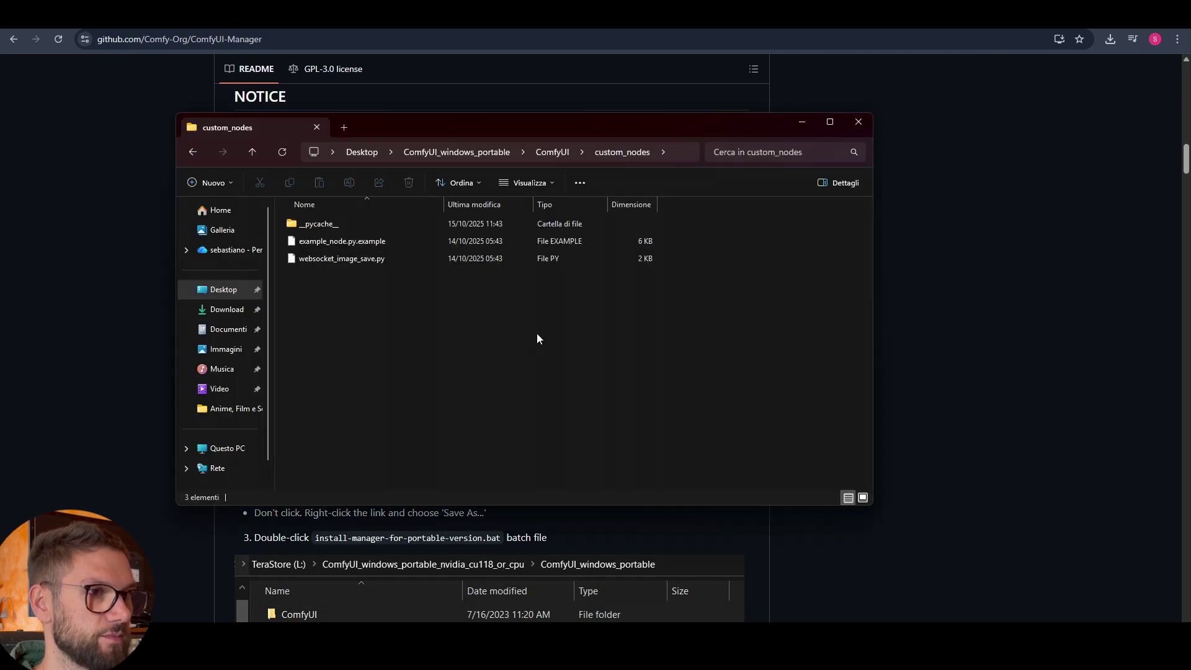
click(877, 594)
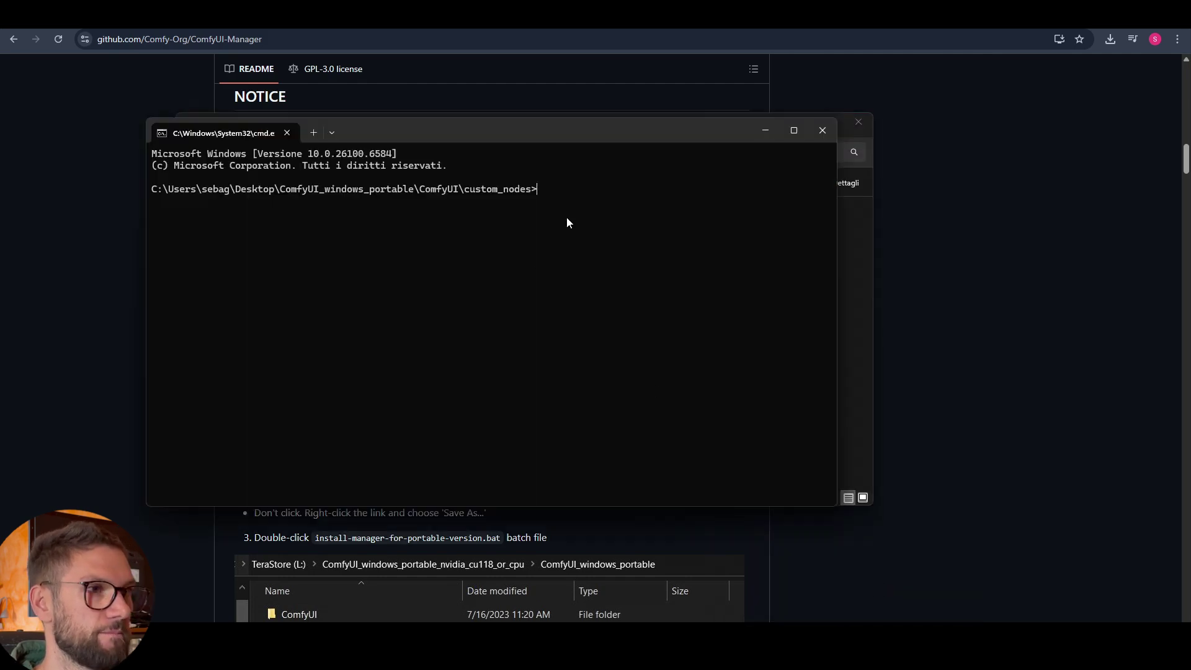
key(ctrl+v)
key(Return)
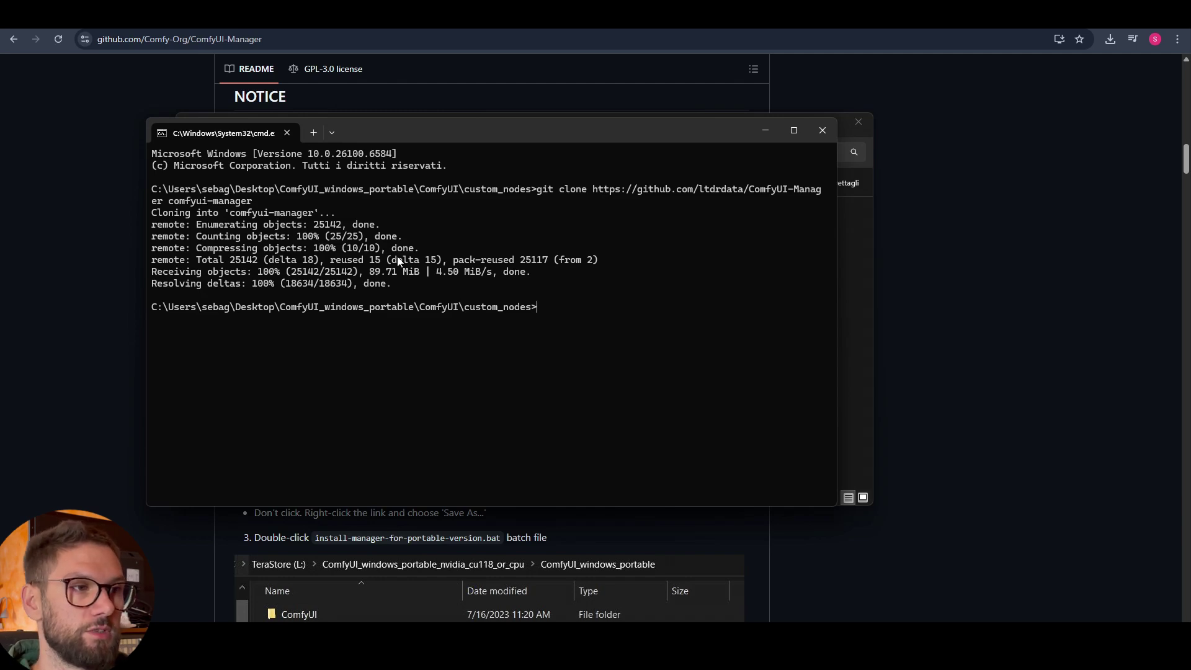
click(822, 131)
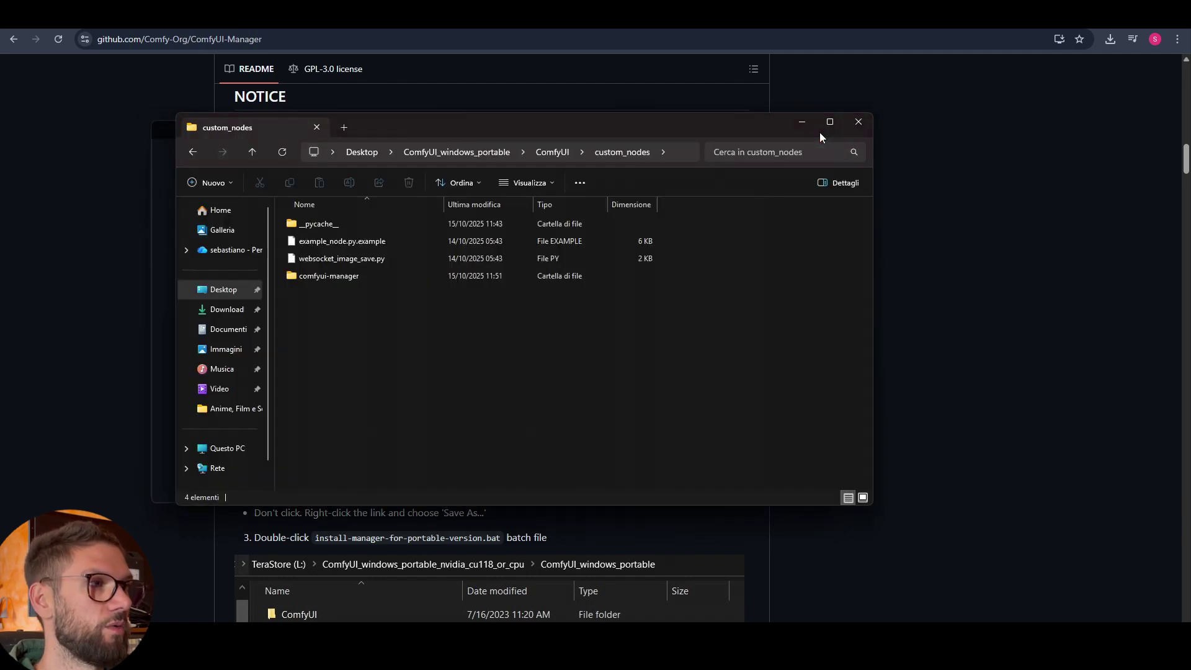
Return to the ComfyUI_windows_portable folder, launch run_nvidia_gpu and allow it to run, and check the ComfyUI Manager window before closing it
click(553, 153)
click(489, 155)
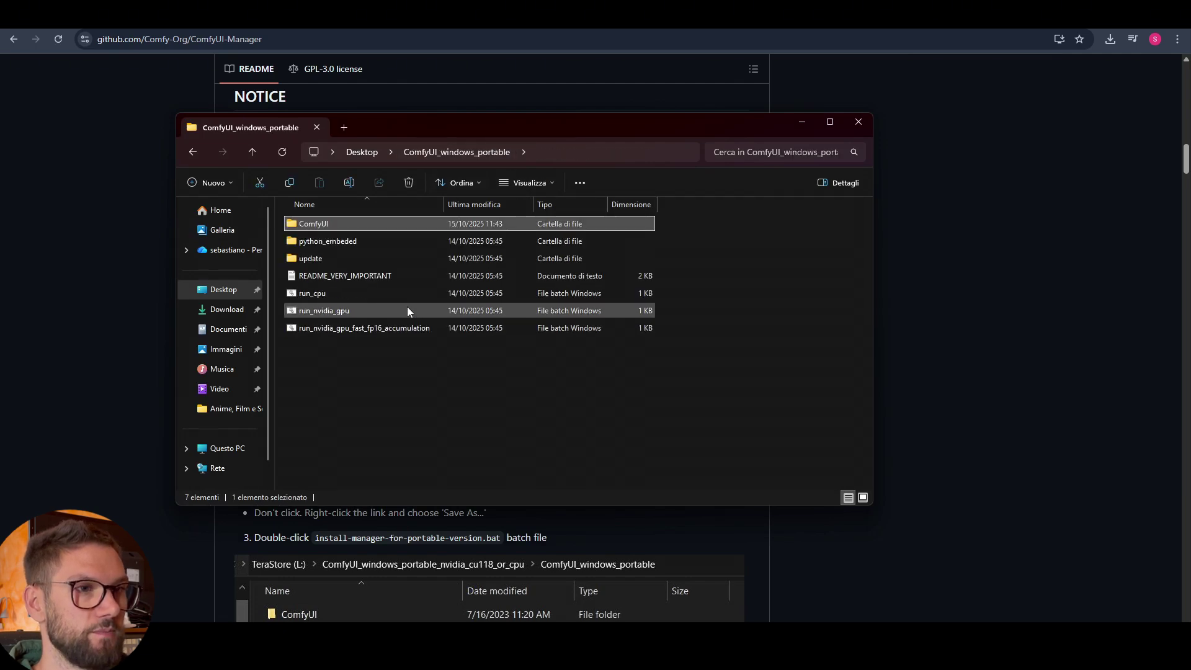
double_click(358, 310)
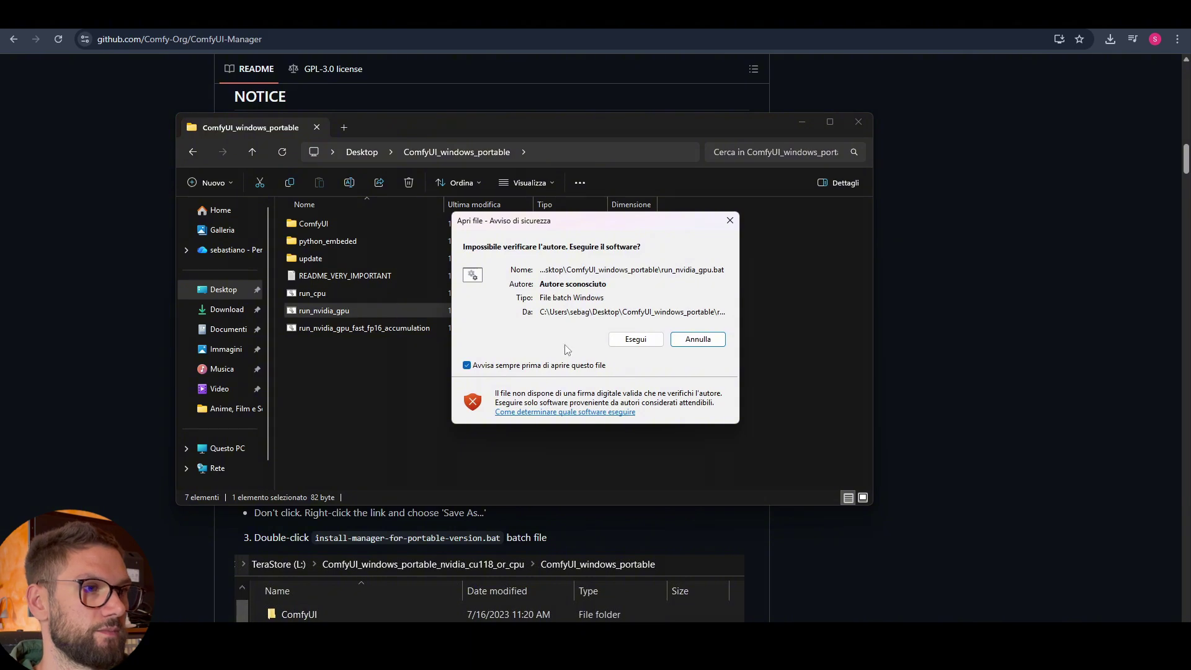
click(636, 340)
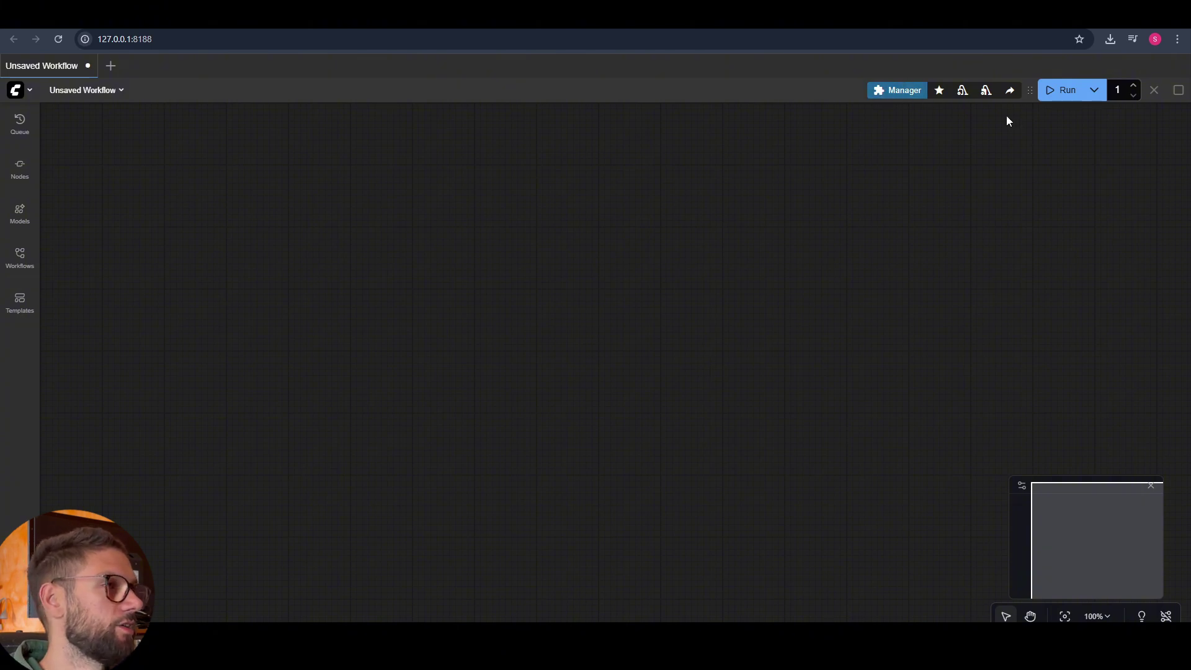
click(912, 88)
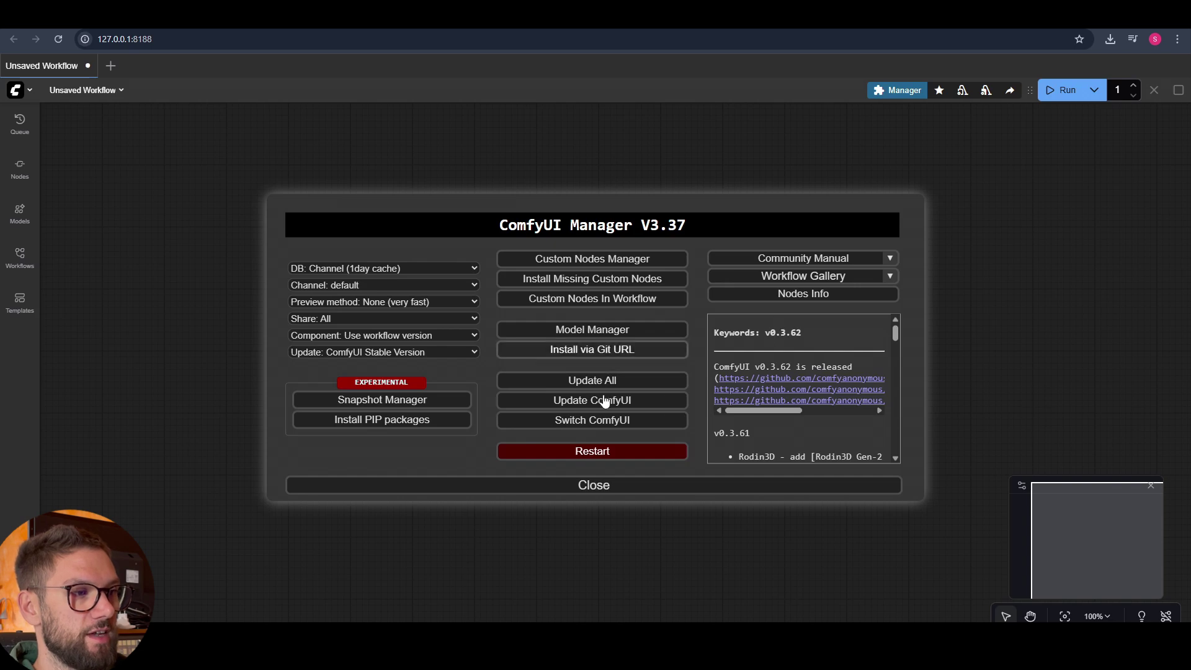
click(632, 491)
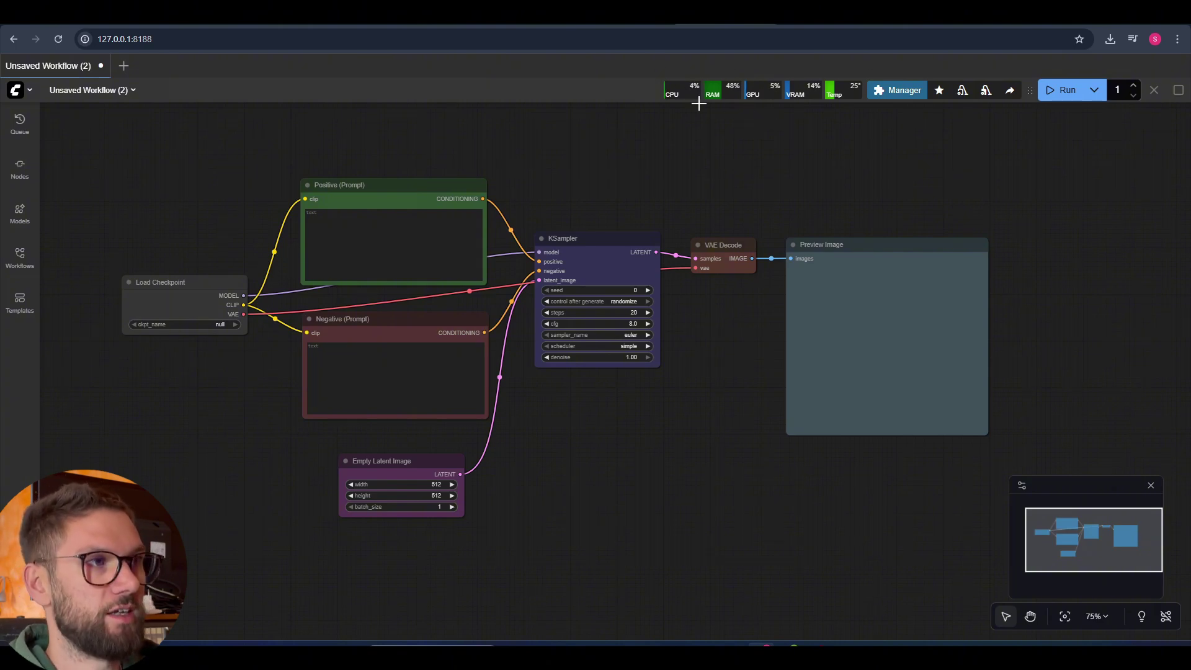
Open the Custom Nodes Manager from ComfyUI Manager and search the custom nodes for "crystools"
click(899, 94)
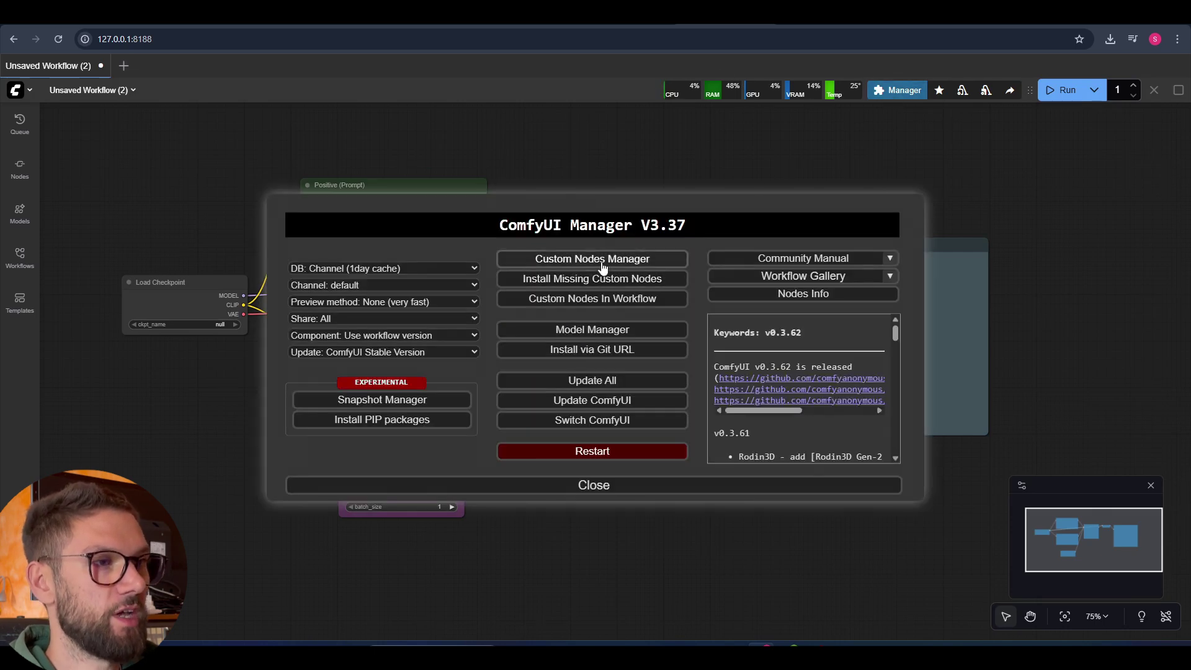
click(600, 259)
click(348, 143)
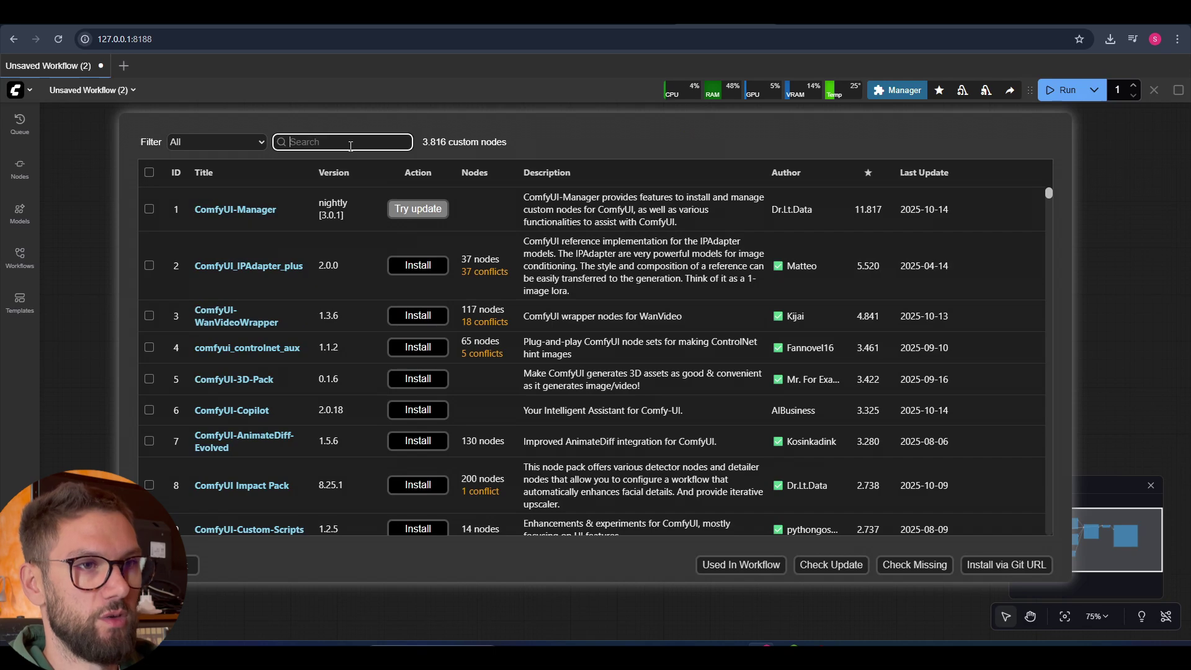
text(cryst)
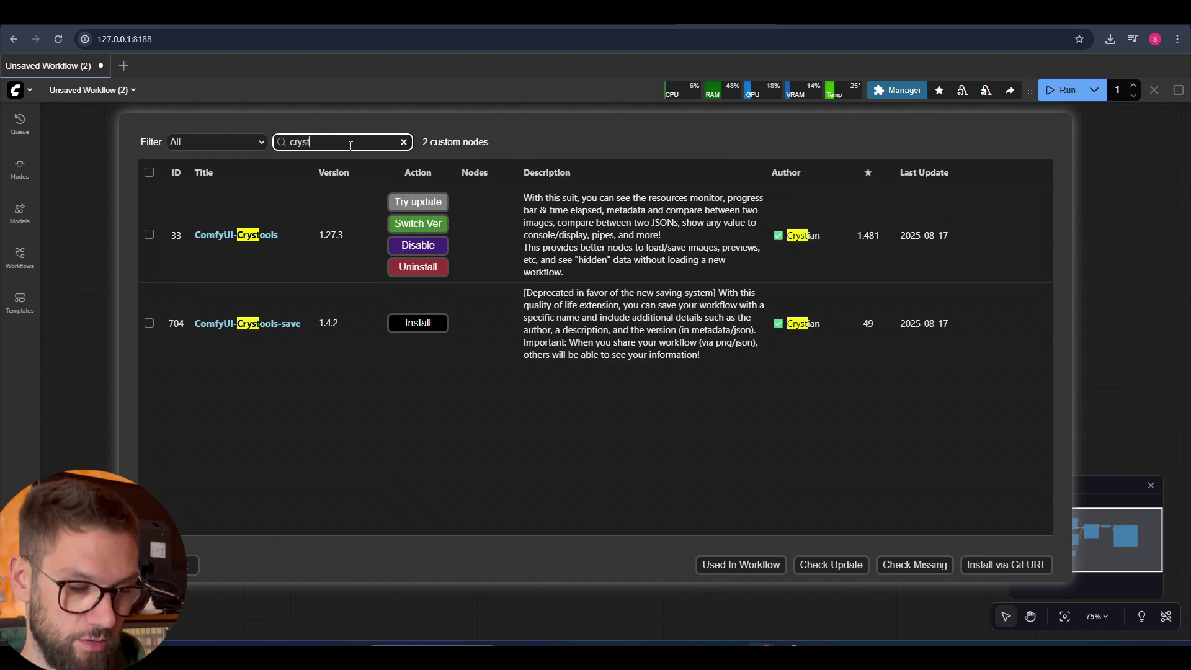
text(ools)
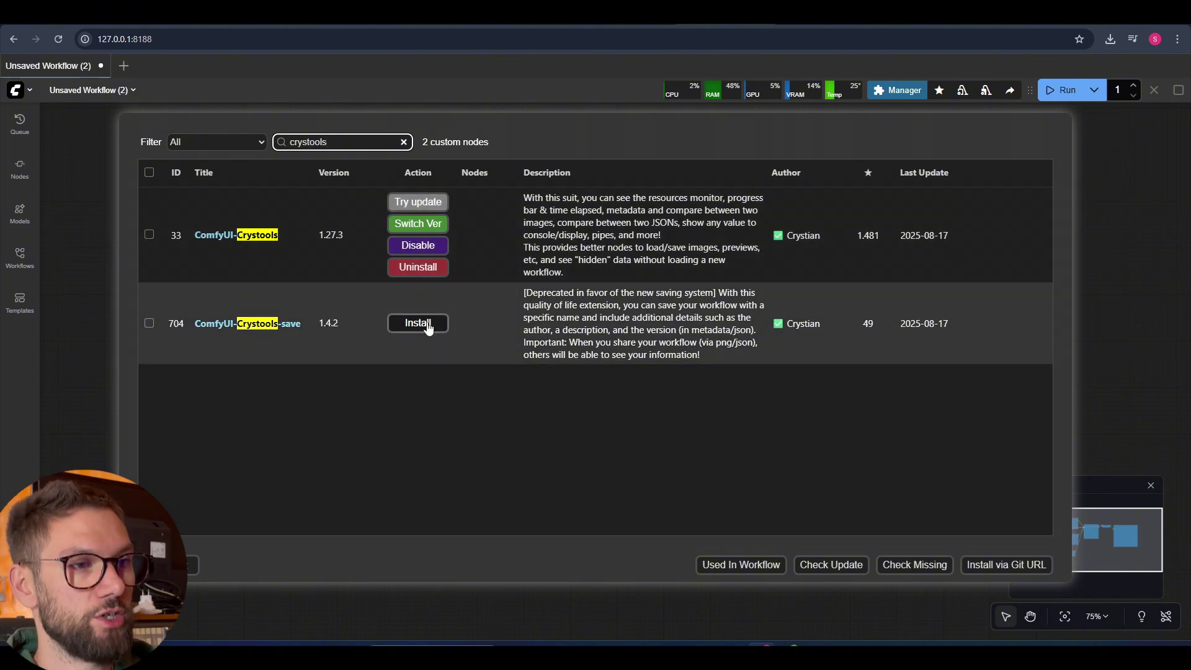
View the installable versions of ComfyUI-Crystools-save, cancel the version selection, and close the Custom Nodes Manager and ComfyUI Manager
click(434, 323)
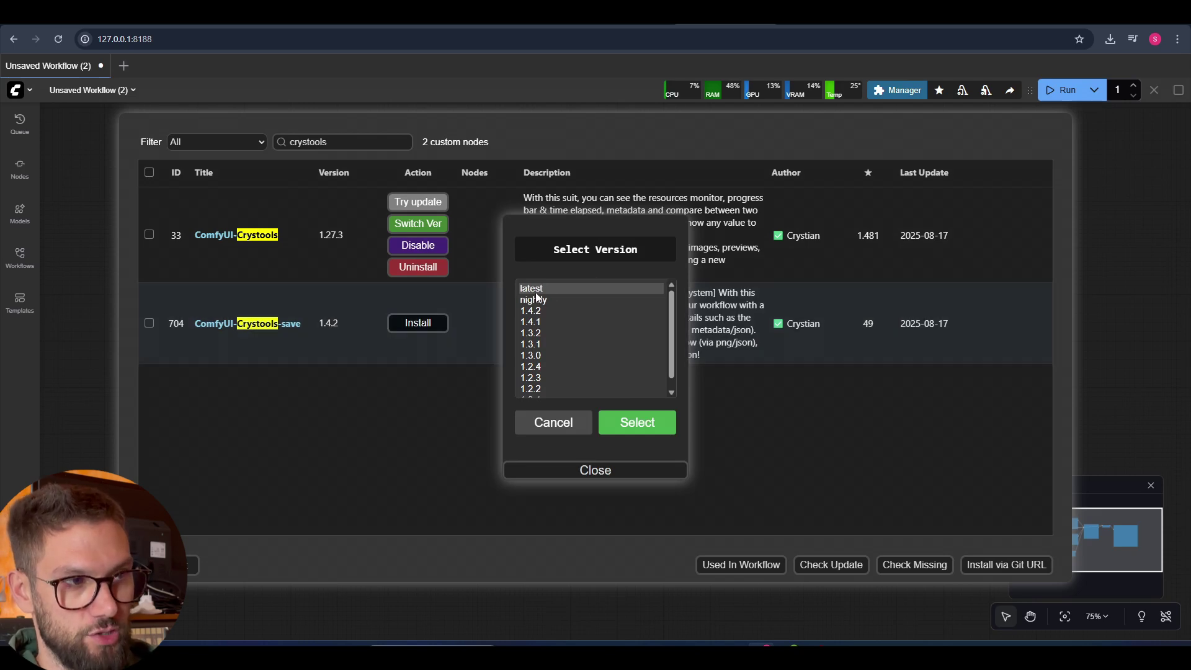
click(549, 425)
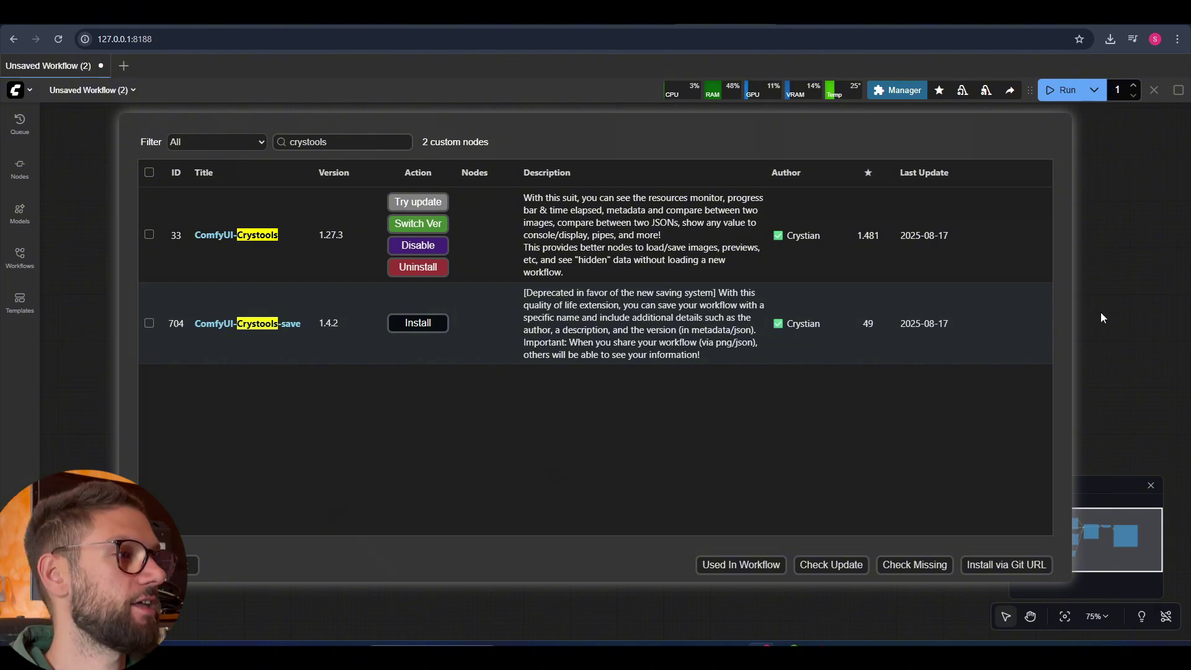
key(Escape)
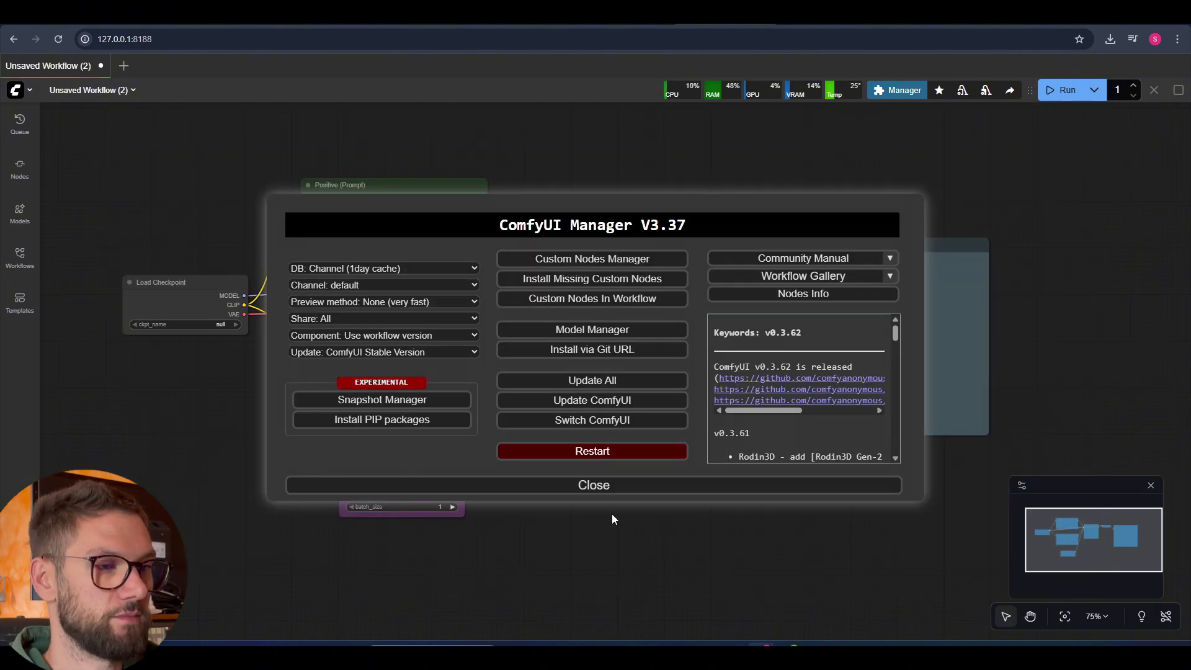
click(604, 485)
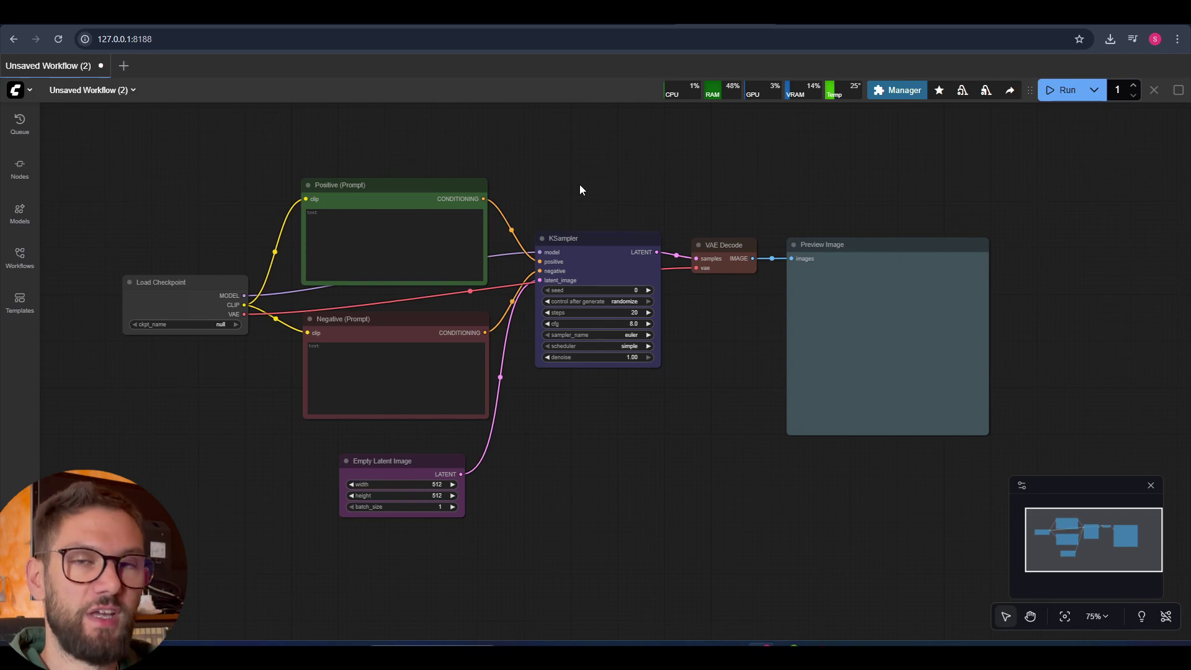
drag(199, 279, 203, 279)
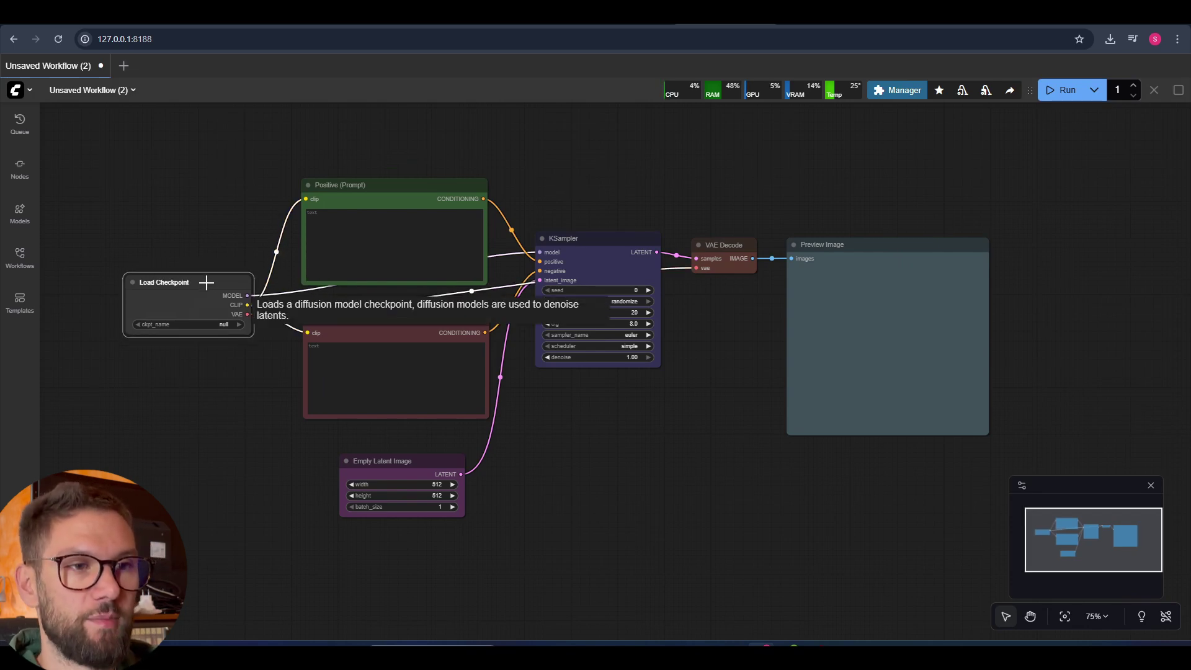
click(568, 163)
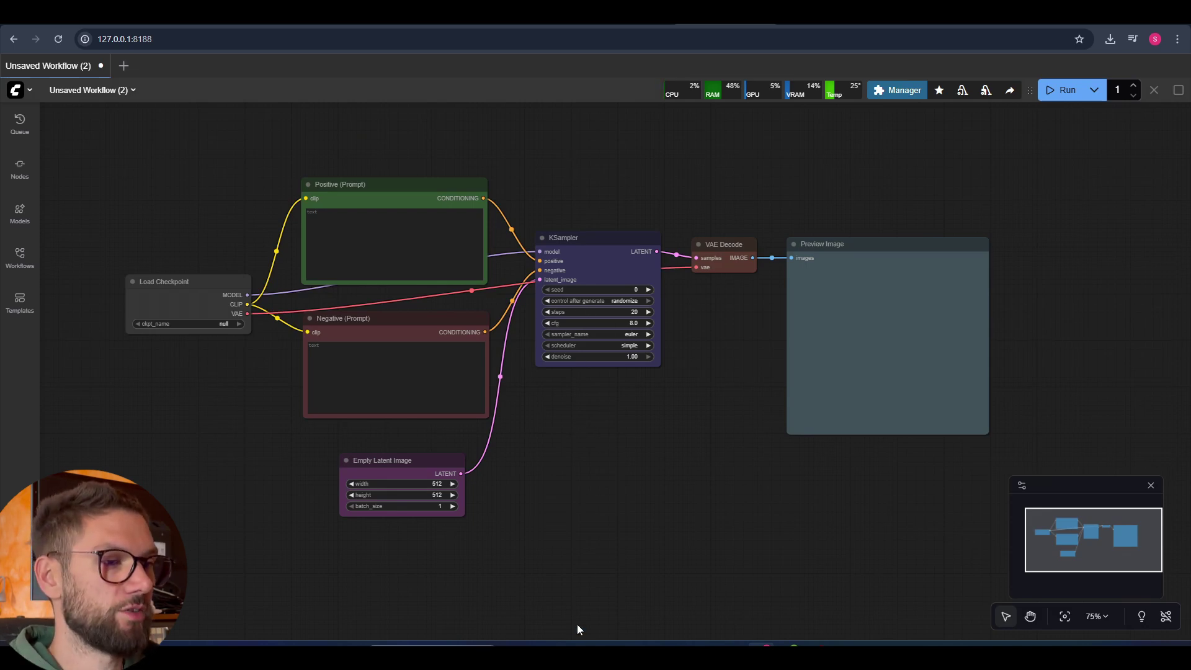
Switch to File Explorer and open the ComfyUI\models\checkpoints folder inside ComfyUI_windows_portable to see where checkpoints belong
click(569, 589)
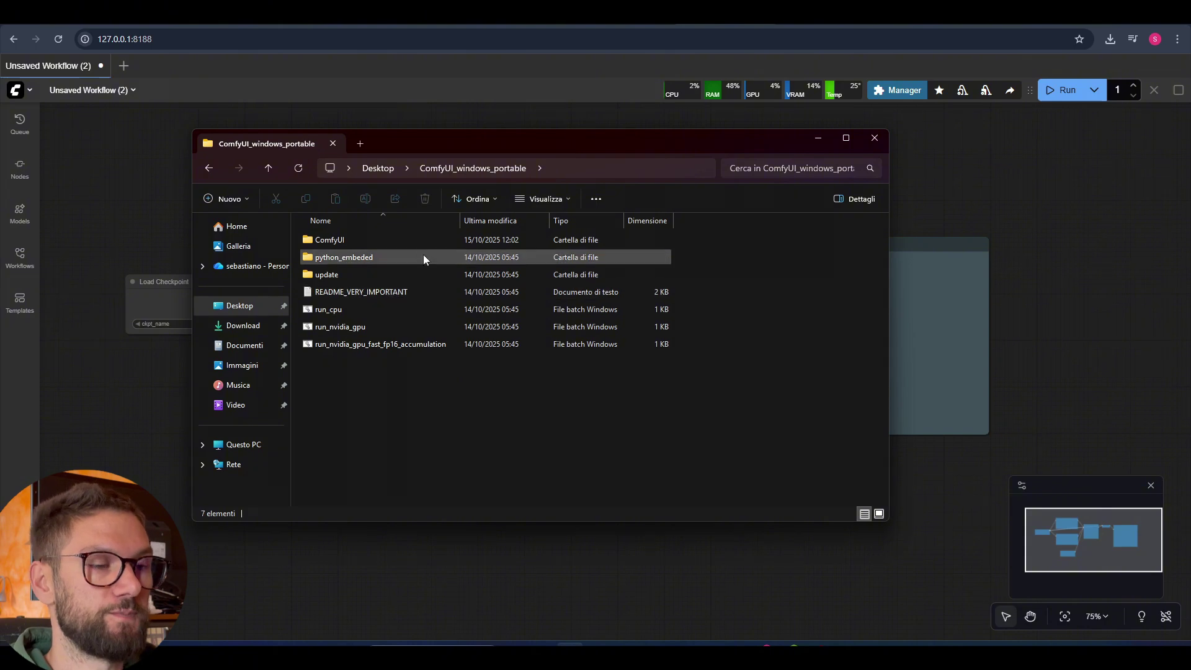
double_click(333, 240)
scroll(423, 346, down, 2)
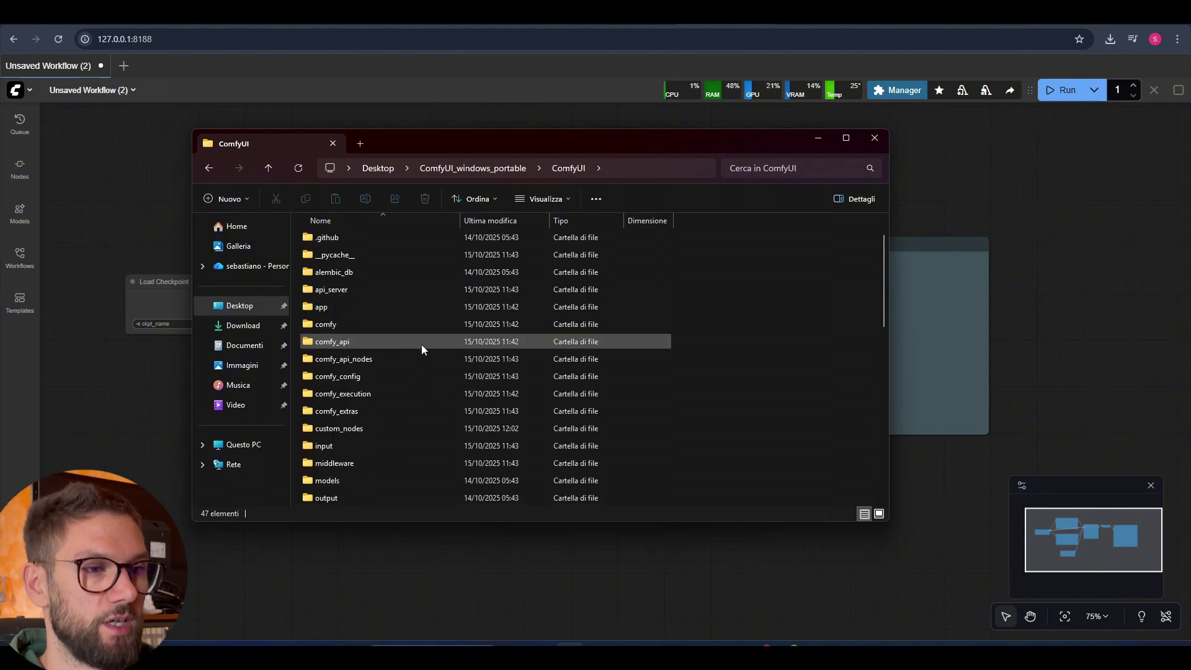
double_click(333, 429)
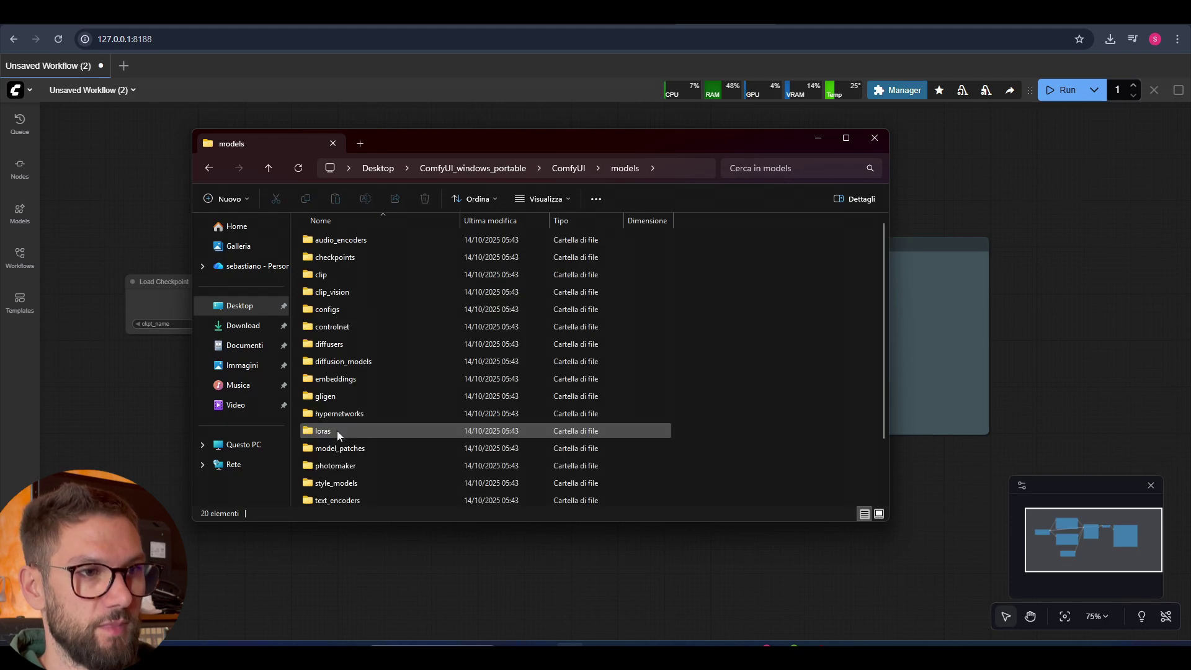
double_click(338, 259)
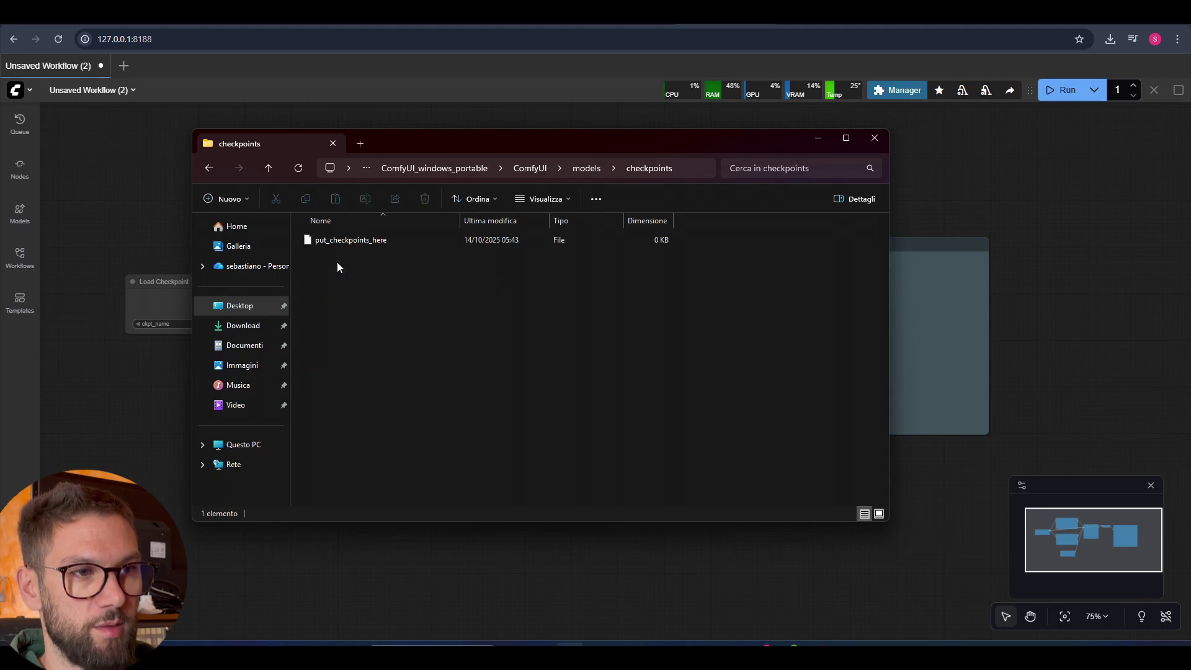
Look into the diffusion_models and loras folders, review the remaining subfolders of models, and minimize File Explorer to return to ComfyUI
click(209, 168)
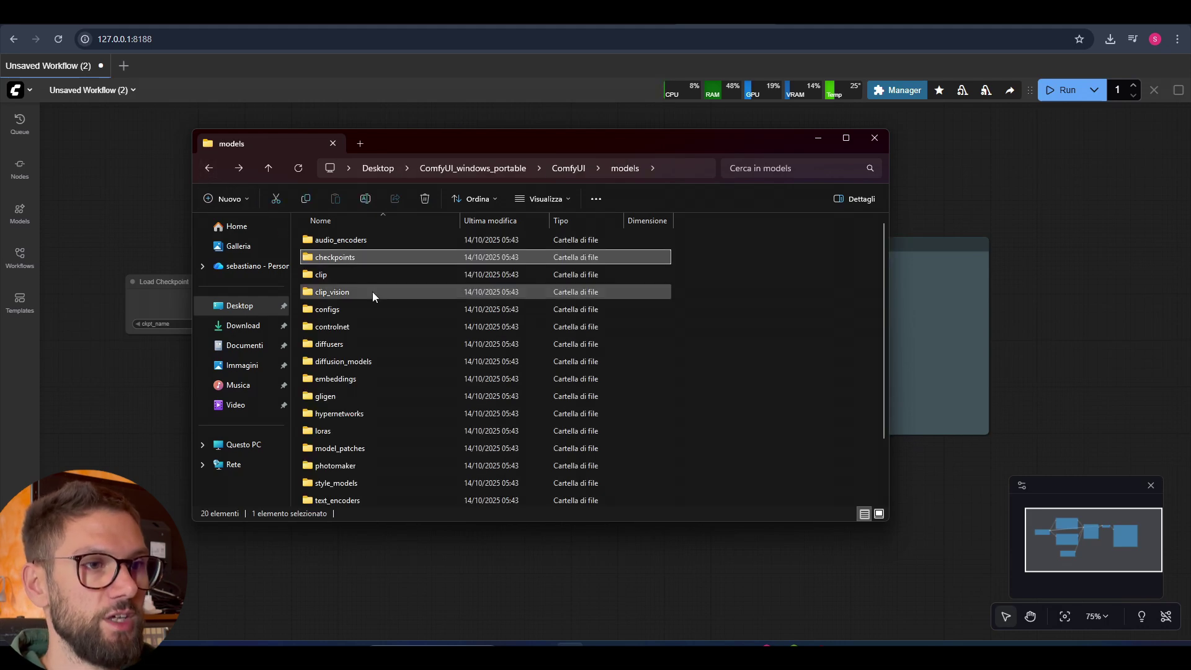
click(366, 308)
double_click(371, 362)
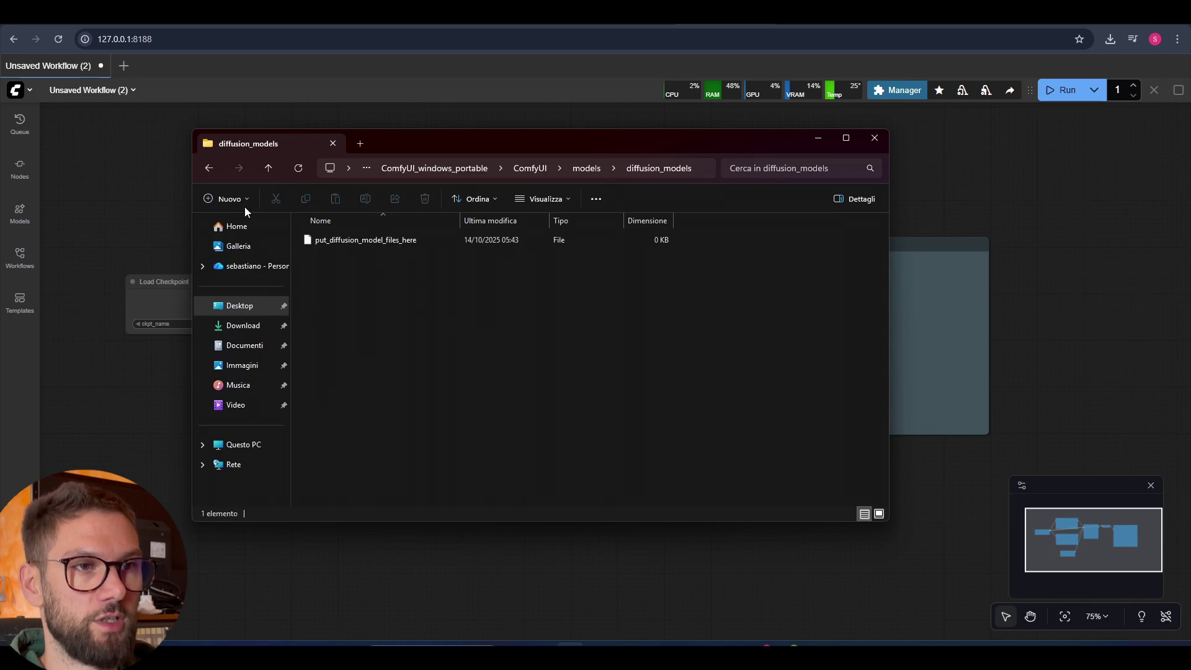
click(210, 168)
scroll(404, 347, down, 1)
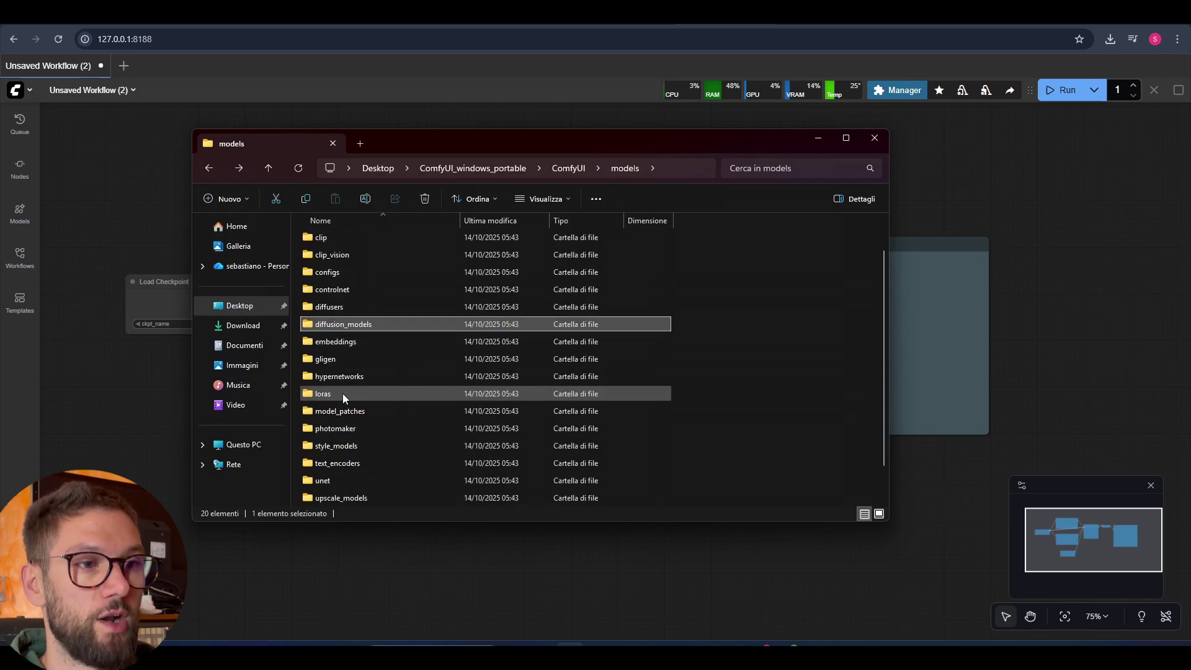
double_click(342, 393)
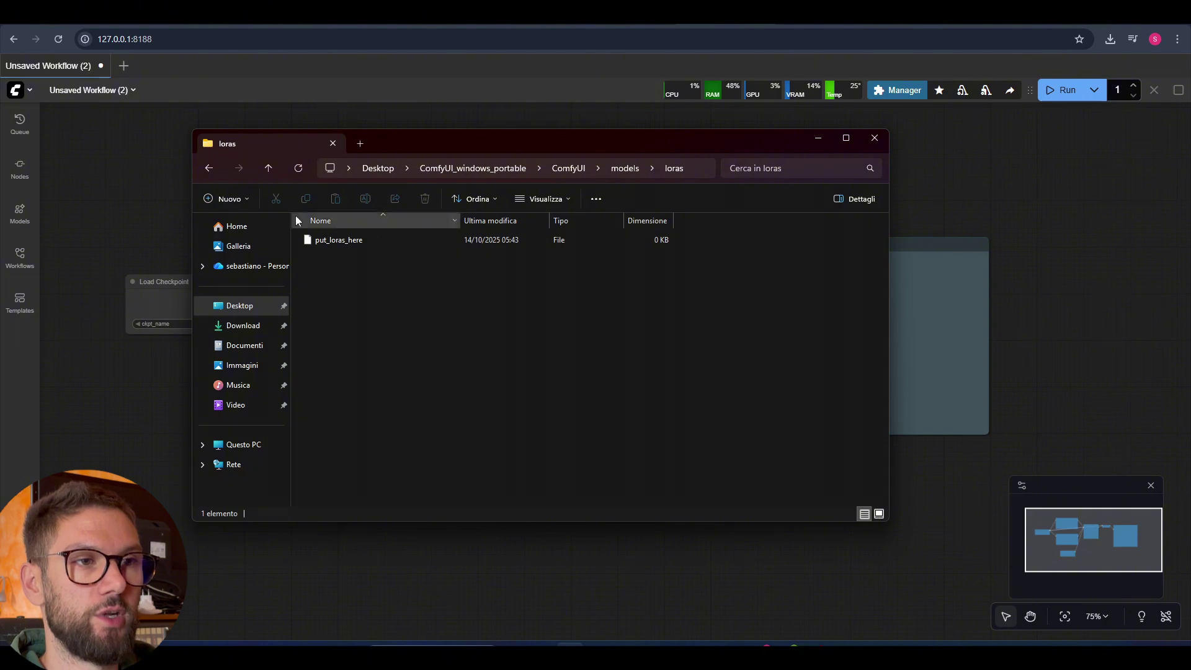
click(210, 168)
scroll(378, 408, down, 1)
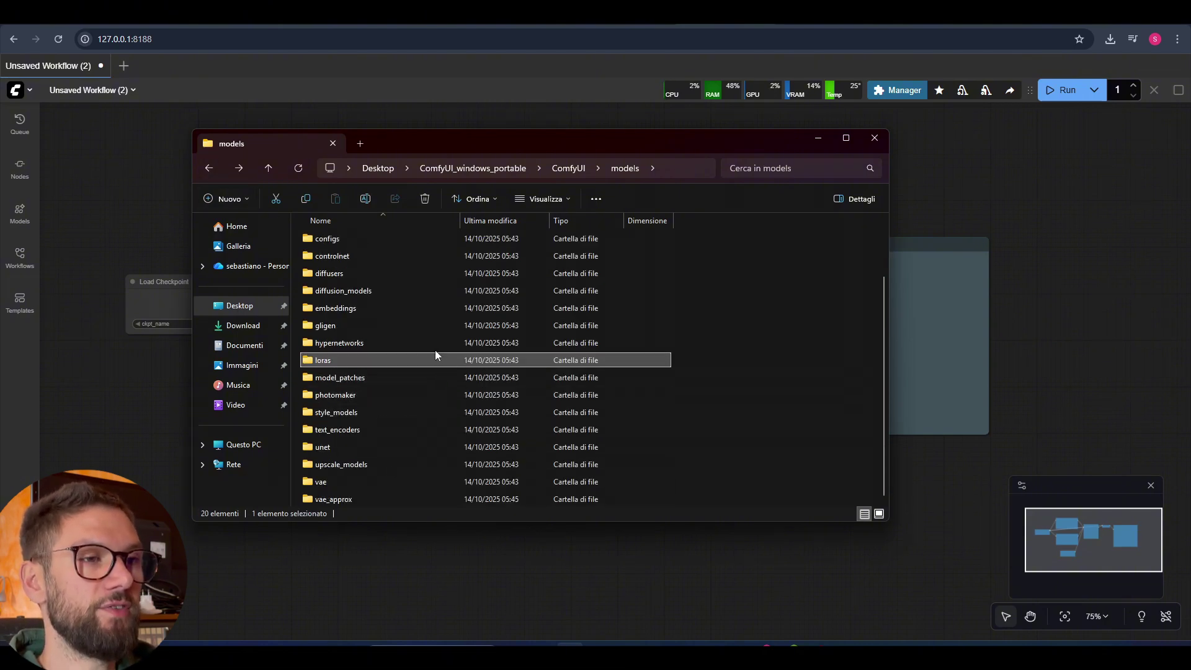
scroll(396, 339, up, 2)
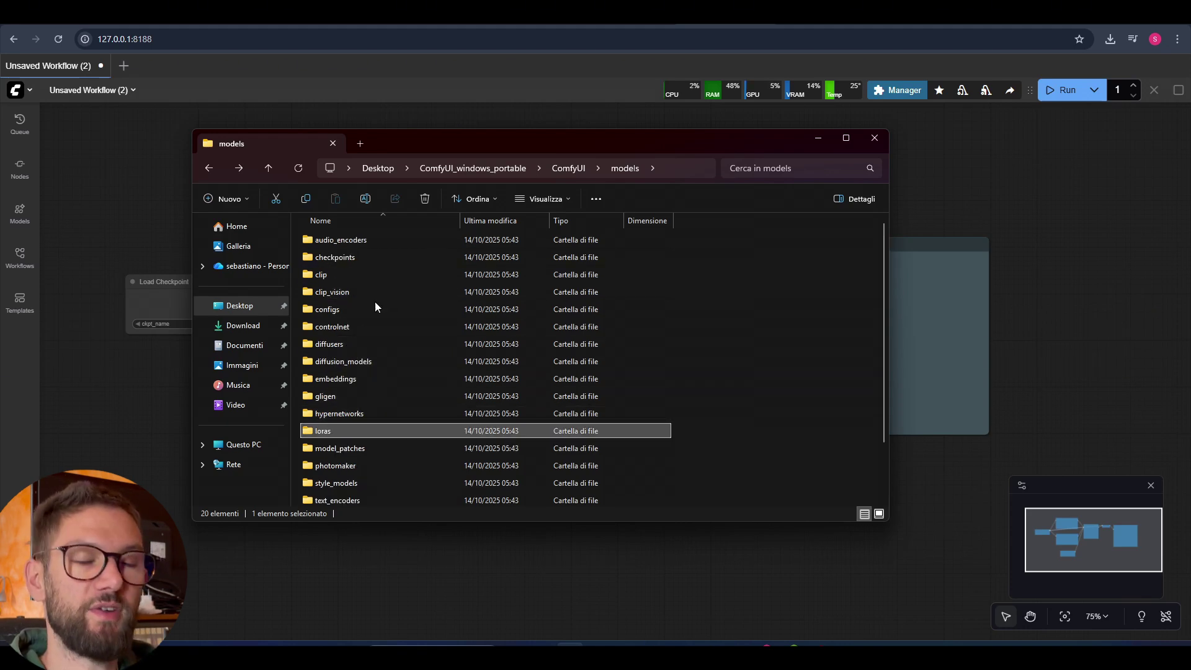
click(819, 139)
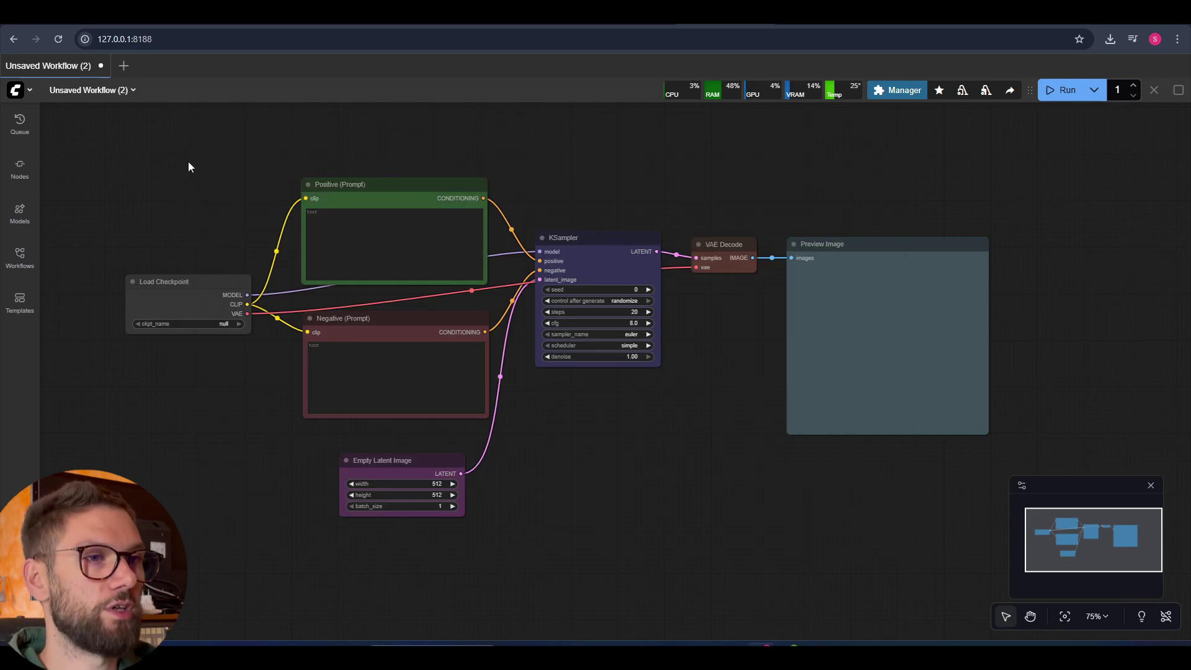
Slightly reposition the Load Checkpoint, Positive and Negative prompt, KSampler, Empty Latent Image, VAE Decode and Preview Image nodes, and clear the selection
drag(114, 154, 236, 152)
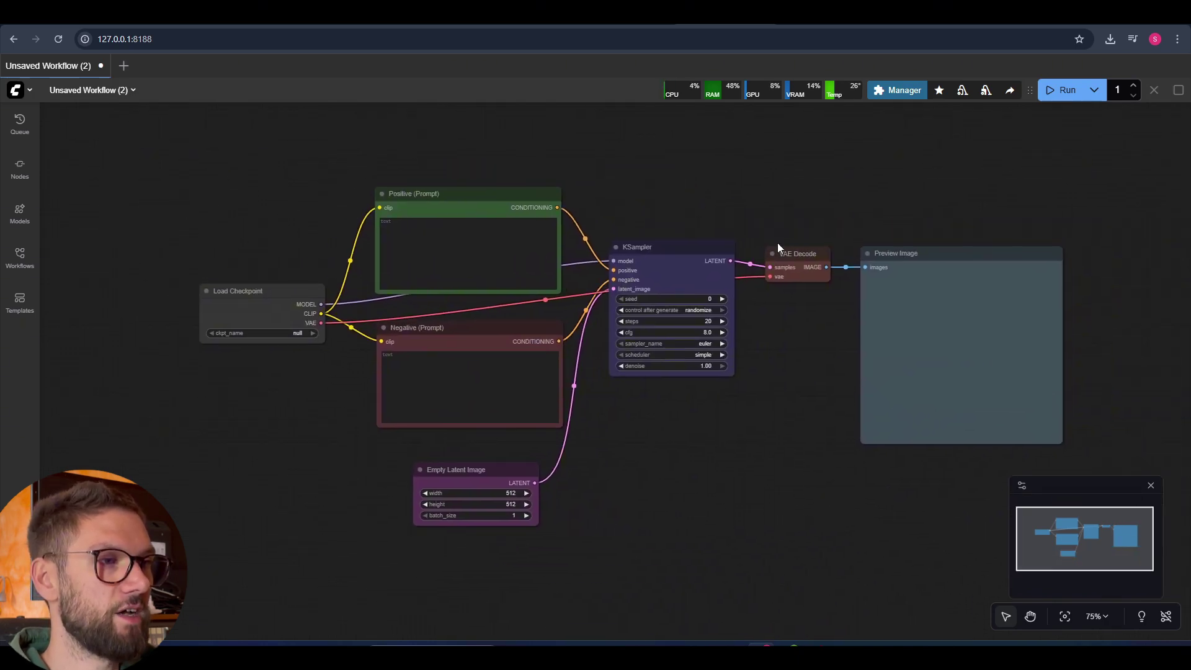
drag(747, 368, 733, 368)
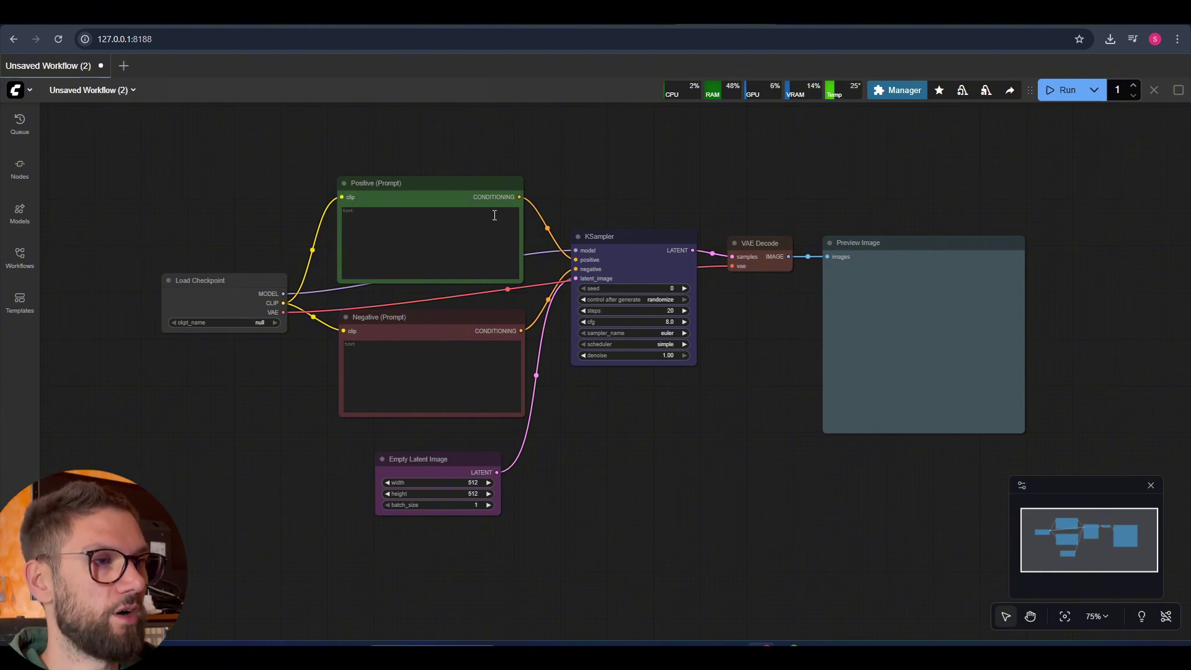
drag(448, 184, 447, 182)
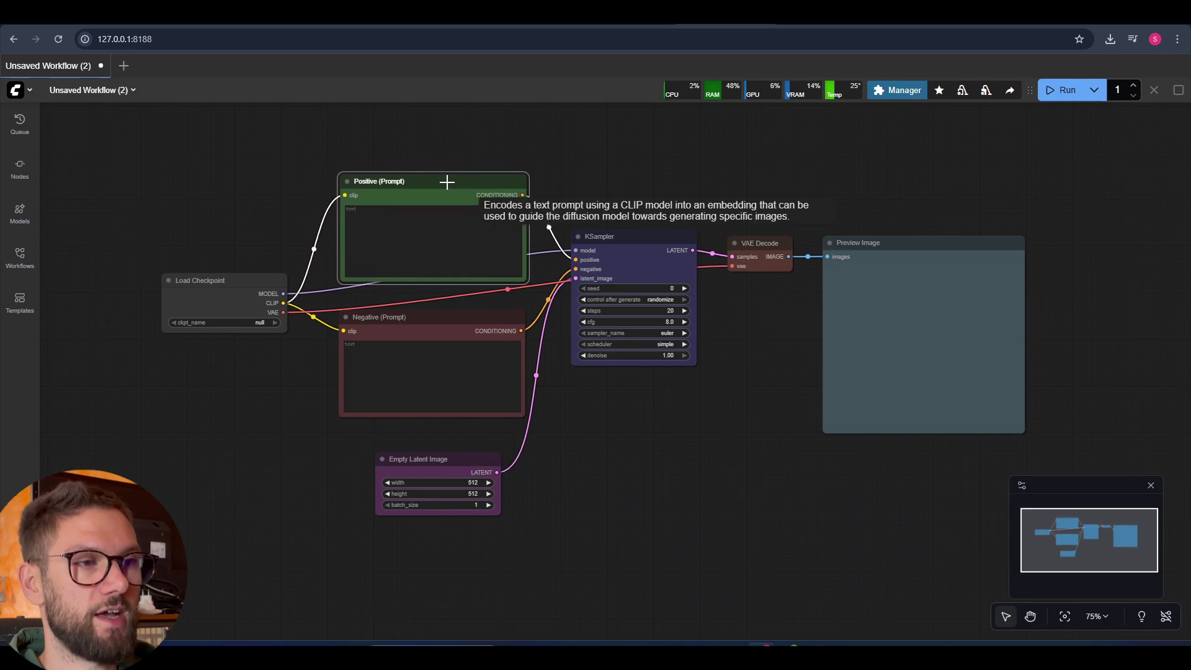
drag(236, 283, 240, 277)
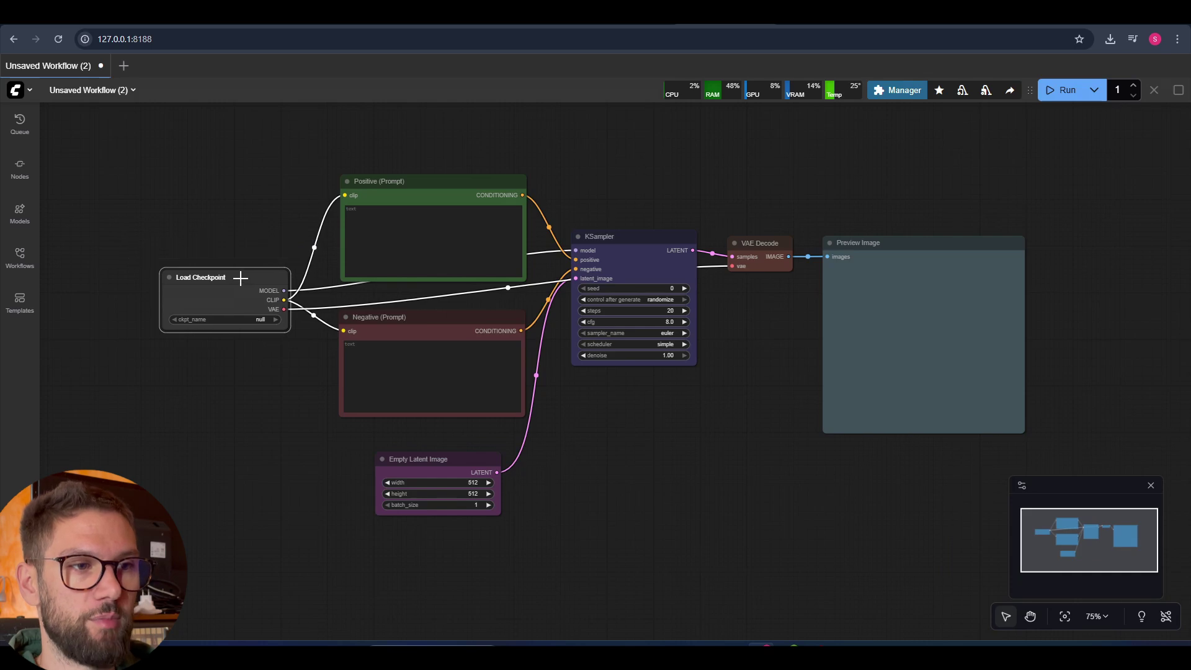
drag(437, 180, 429, 185)
drag(412, 311, 409, 312)
drag(636, 246, 645, 238)
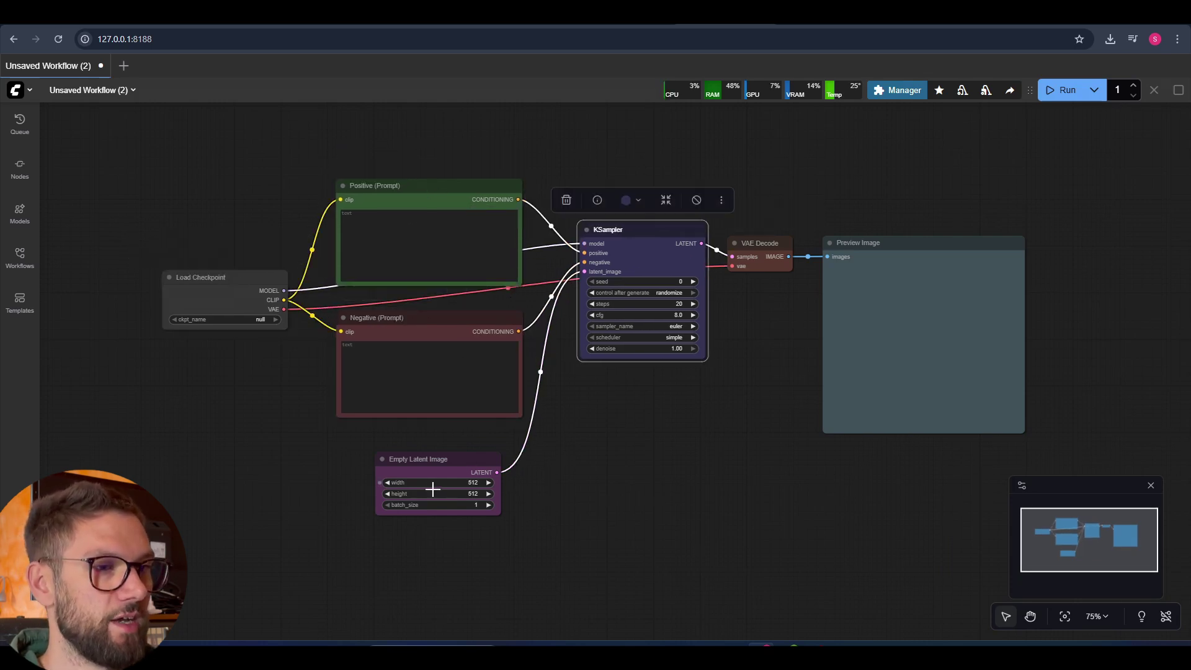
mouse_move(437, 475)
mouse_down()
mouse_move(468, 453)
mouse_move(441, 475)
mouse_up()
drag(758, 243, 760, 236)
mouse_move(884, 244)
mouse_down()
mouse_move(897, 236)
mouse_move(882, 235)
mouse_up()
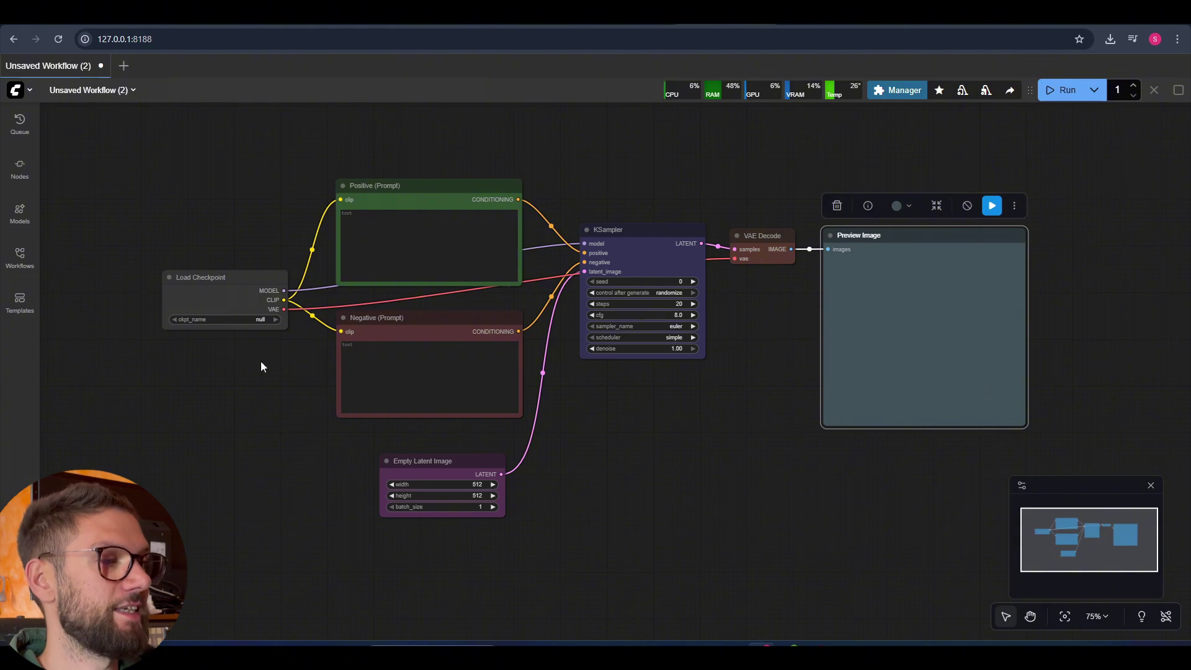
drag(709, 443, 662, 443)
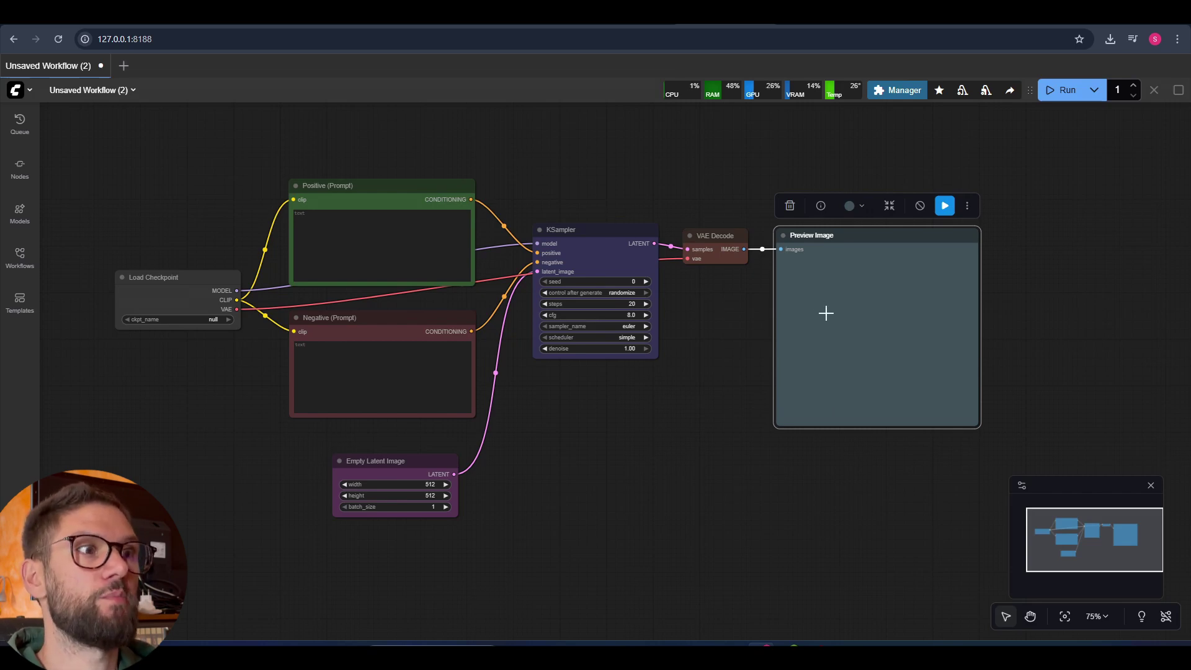
click(654, 171)
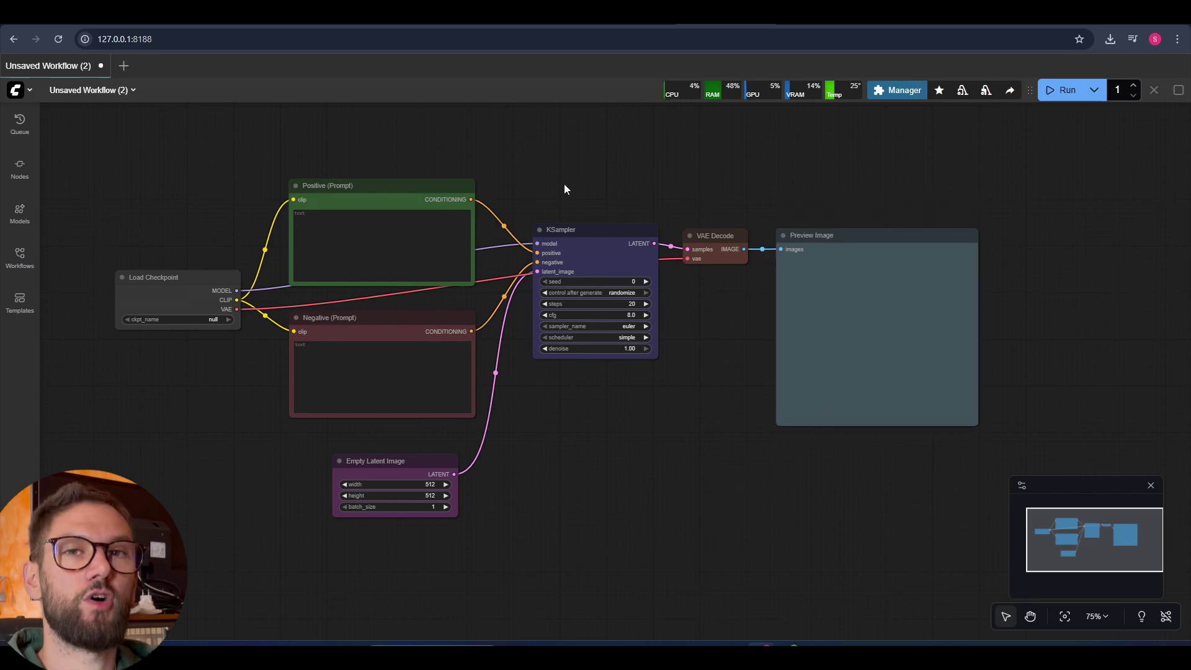